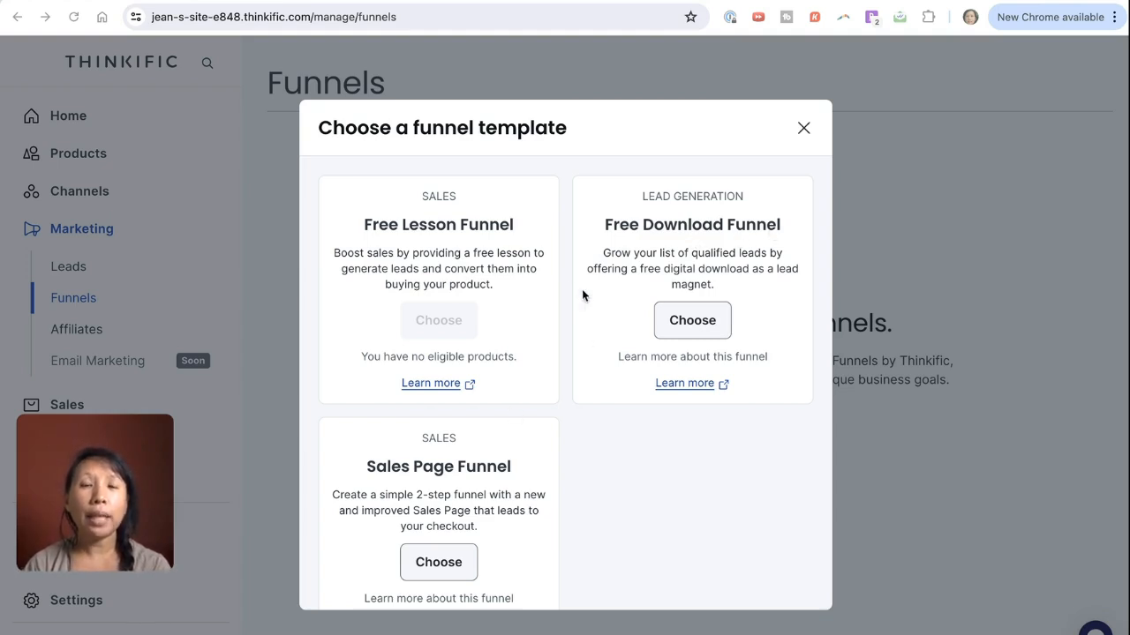
Start a Free Download Funnel from the template choices and set the lead magnet's resource type to Ebook
scroll(442, 459, down, 1)
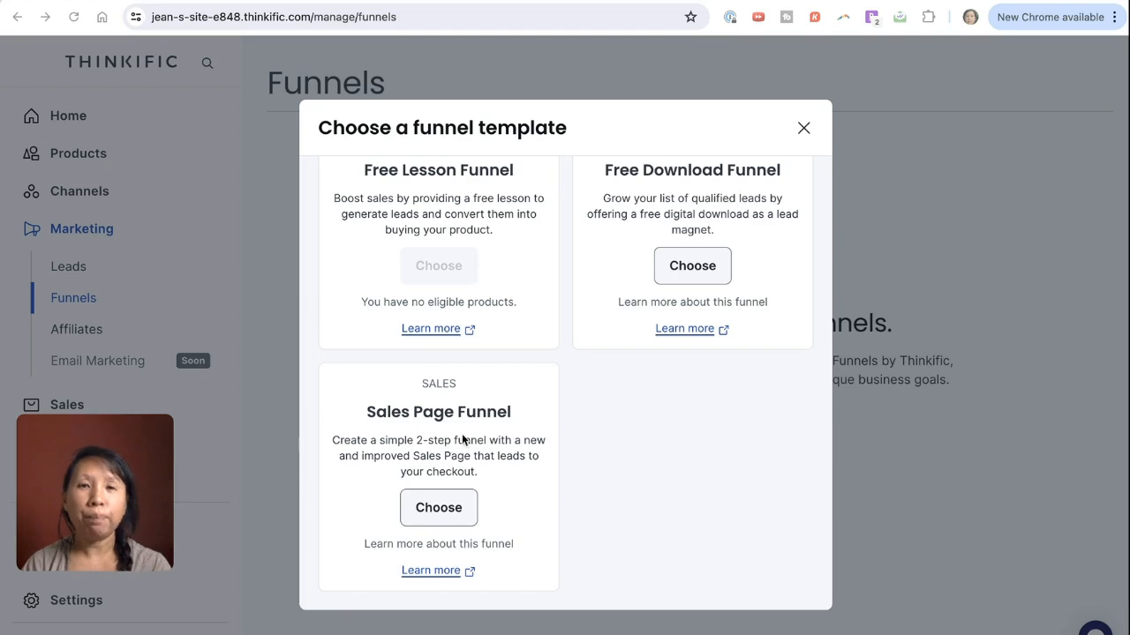
scroll(586, 399, up, 1)
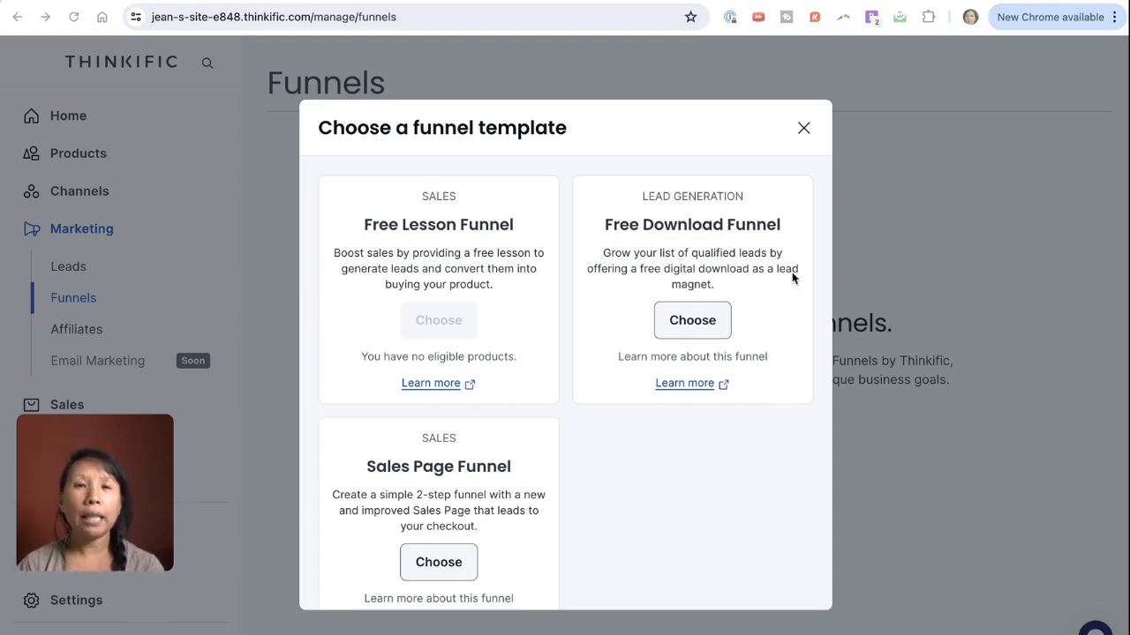
click(694, 319)
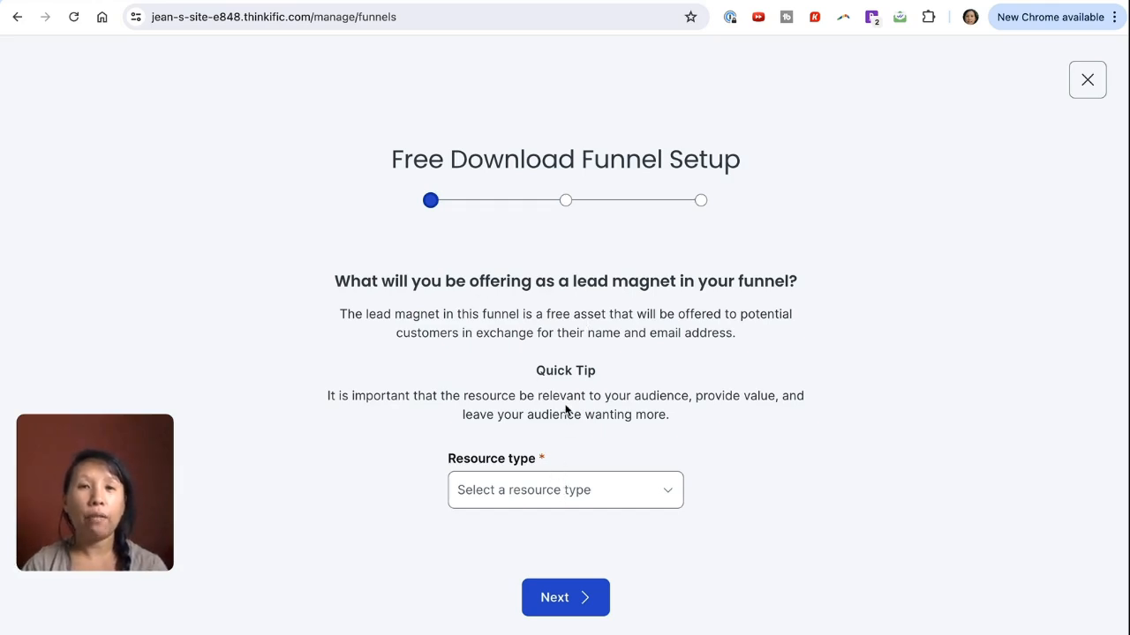
click(556, 501)
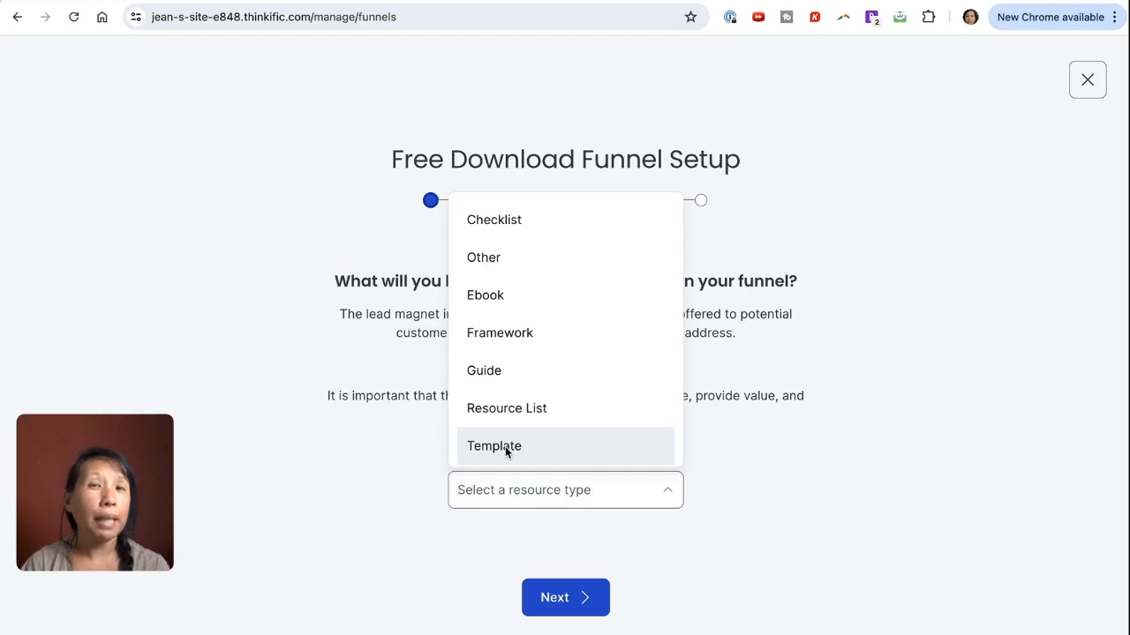
click(508, 296)
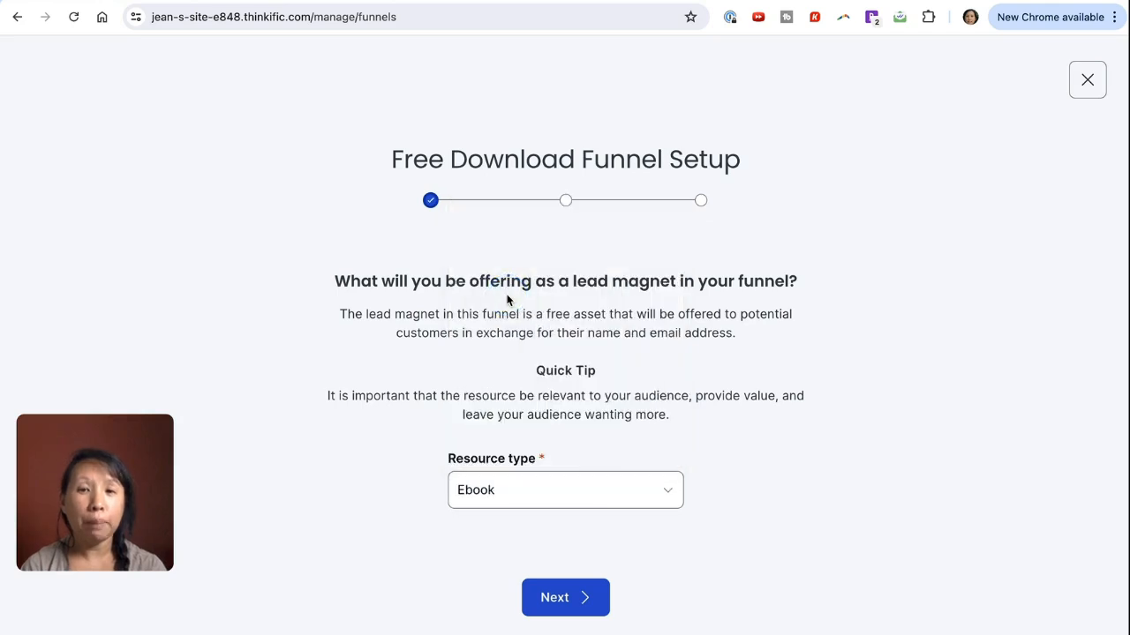
click(573, 597)
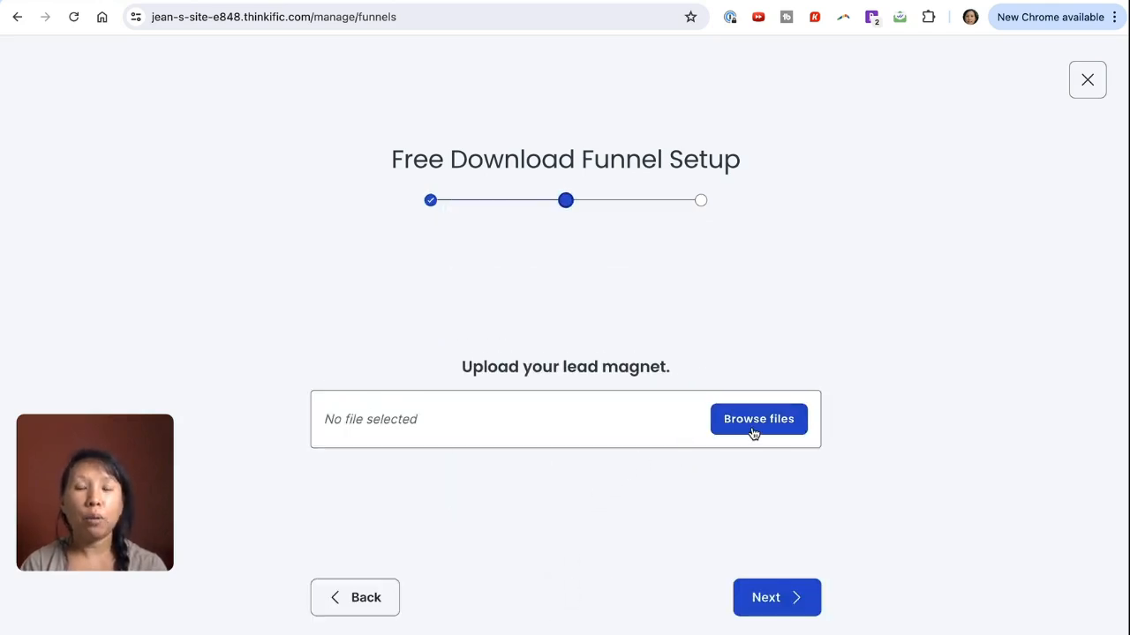
Remove the file already queued, then upload myhumandesign-chart.pdf from the Desktop folder as the lead magnet and continue
click(753, 421)
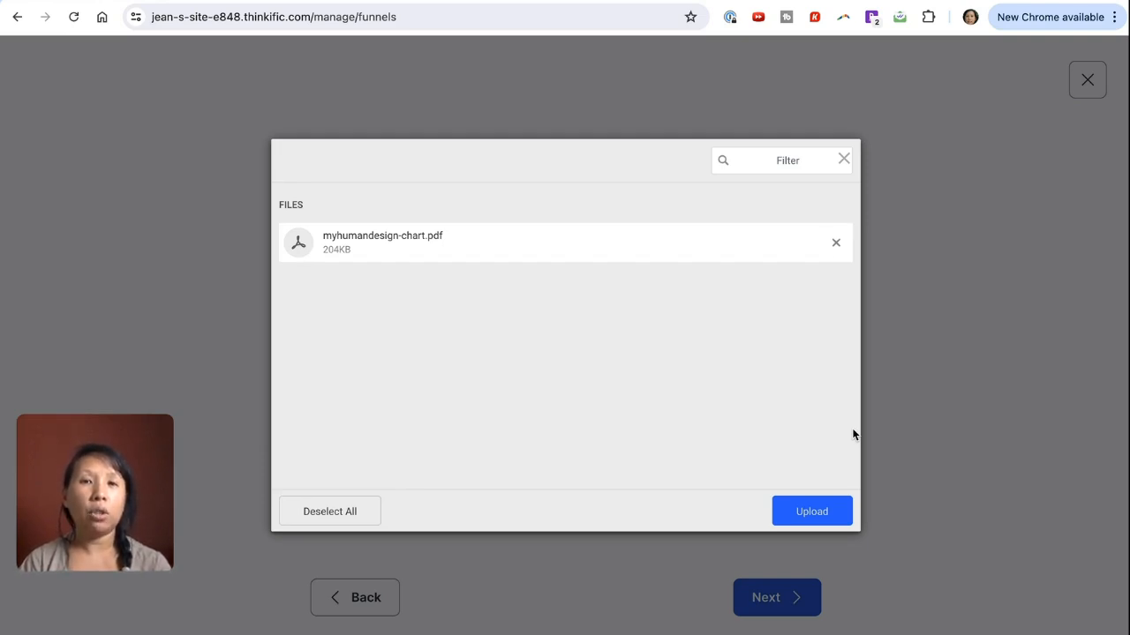
click(836, 243)
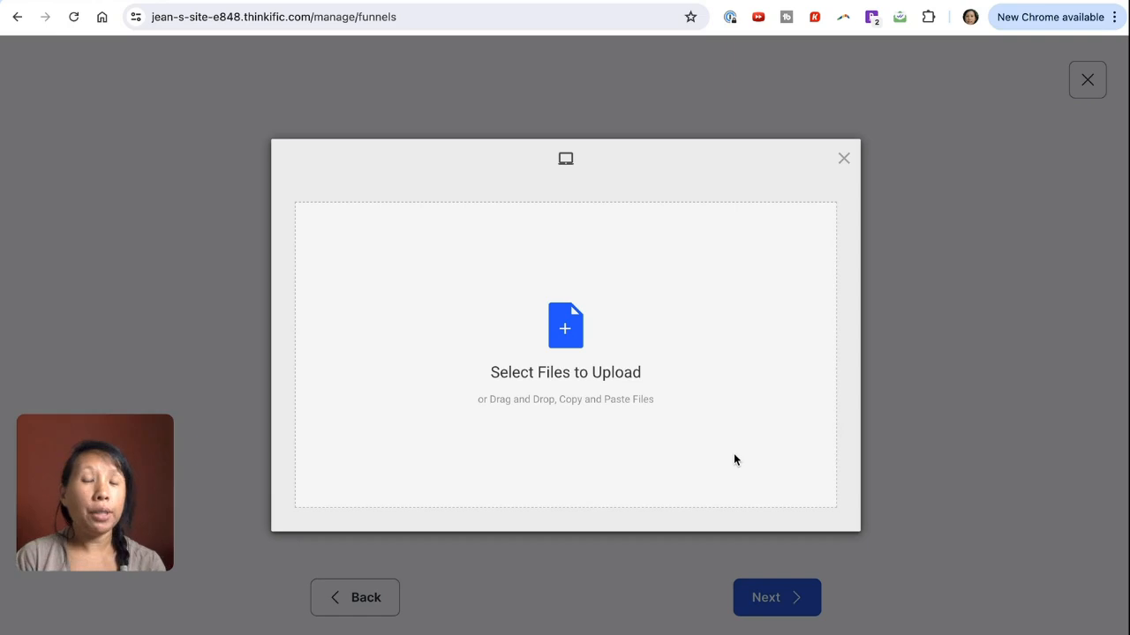
click(563, 326)
click(559, 323)
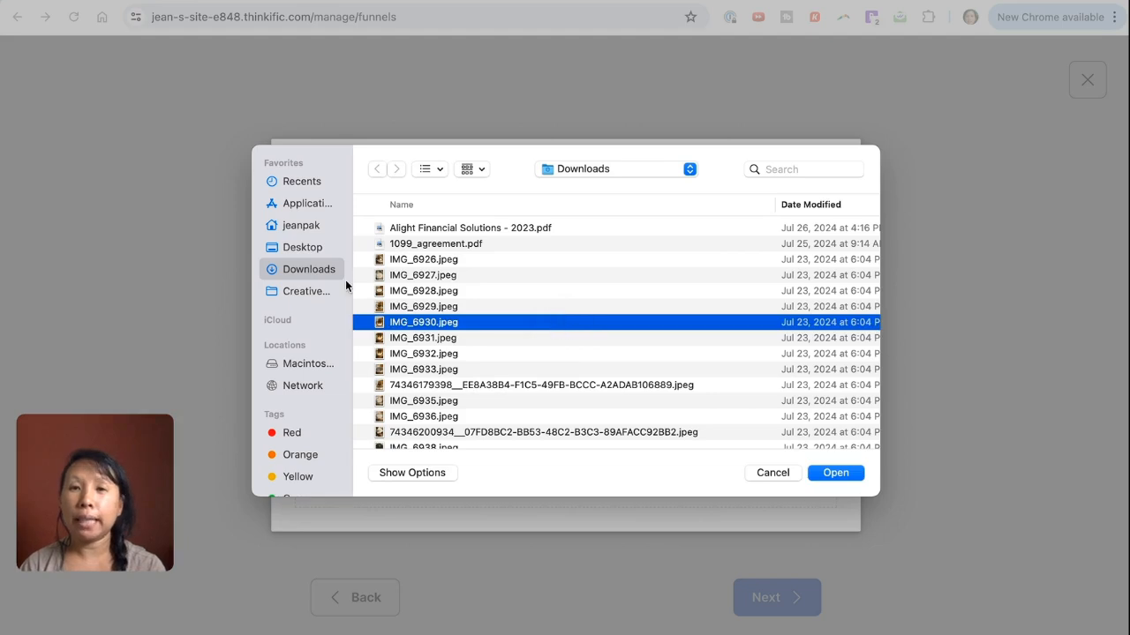
click(306, 248)
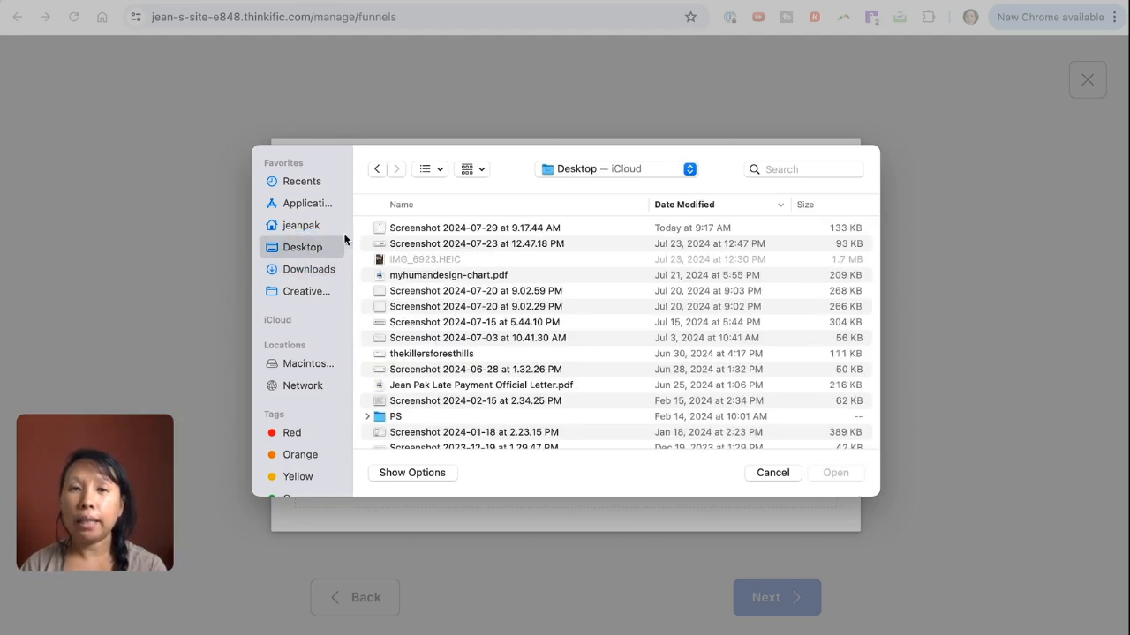
click(444, 275)
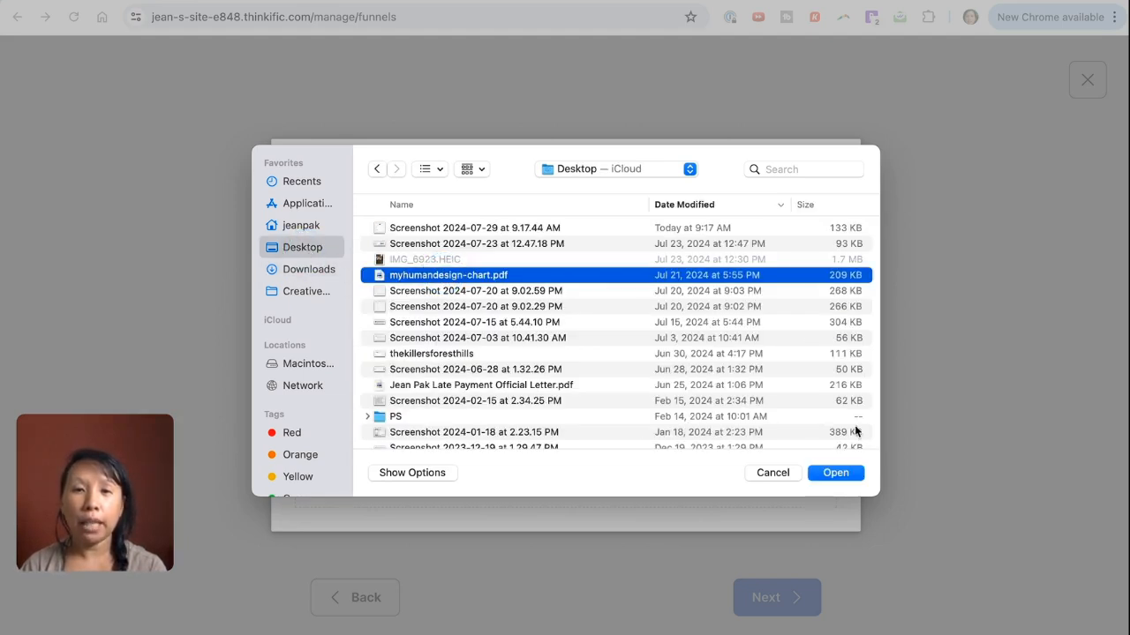
click(842, 469)
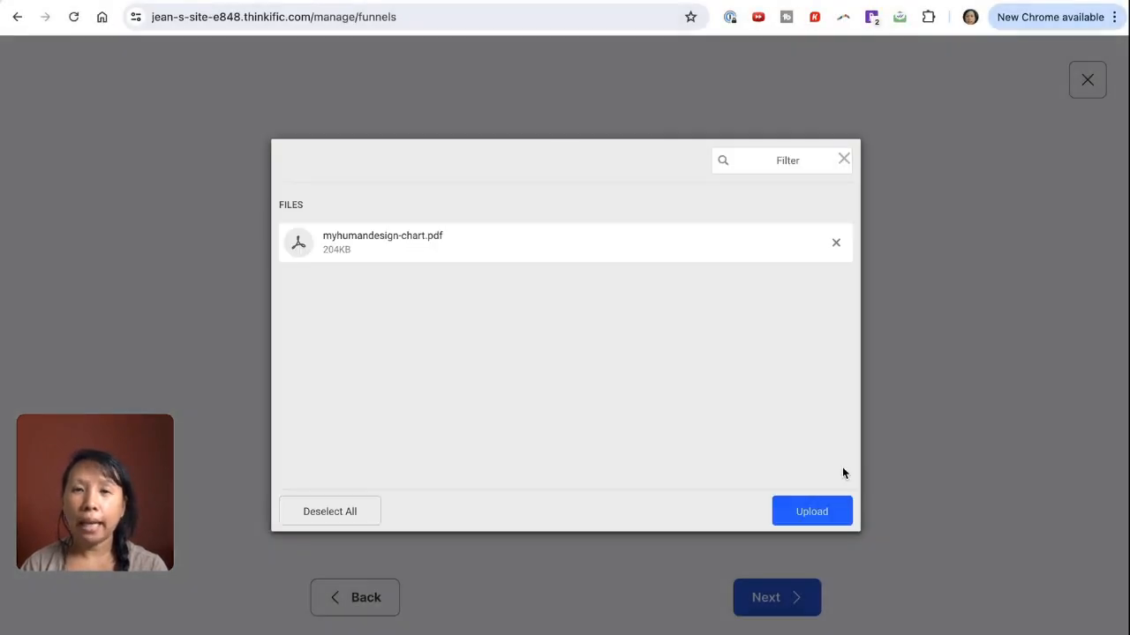
click(802, 513)
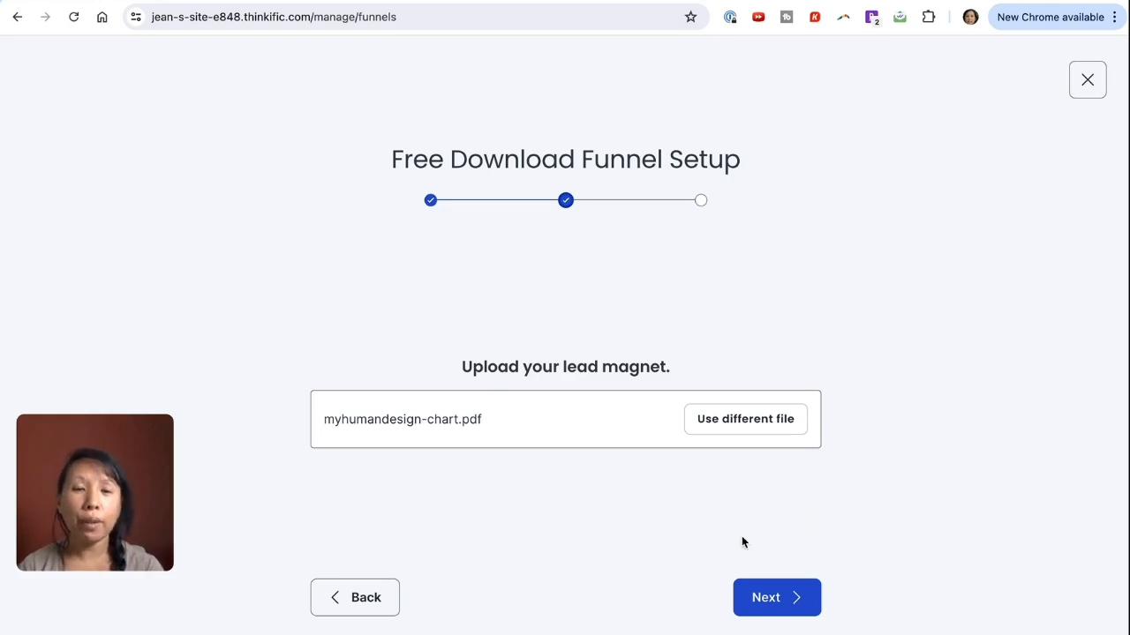
click(785, 598)
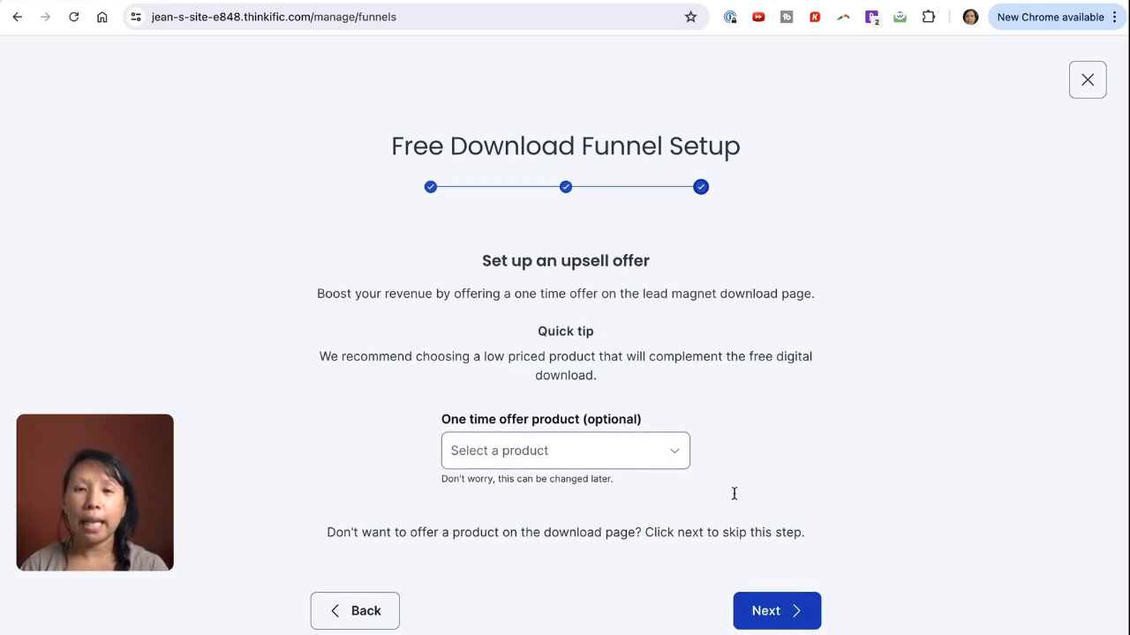
Skip the optional one-time offer product and start the landing page content with AI Magic
click(541, 461)
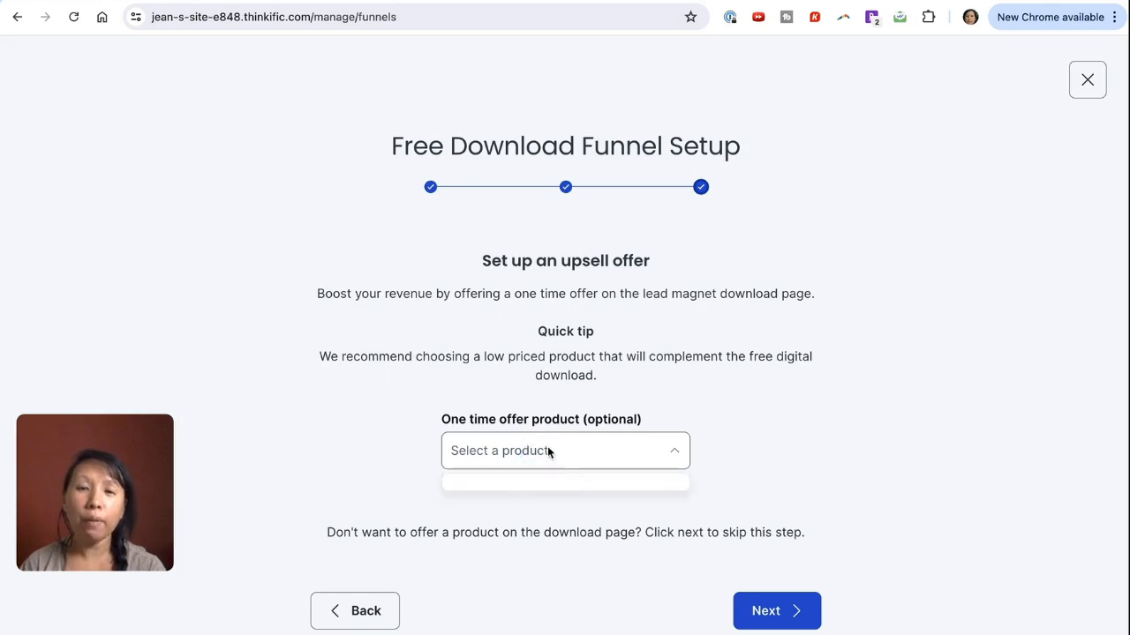
click(548, 448)
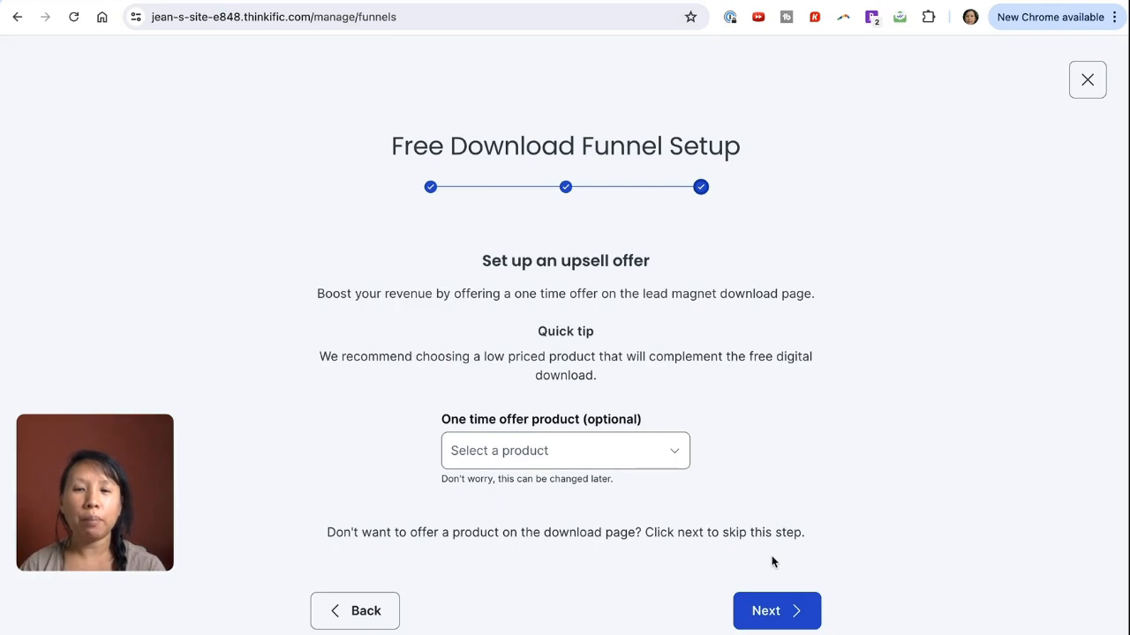
click(765, 615)
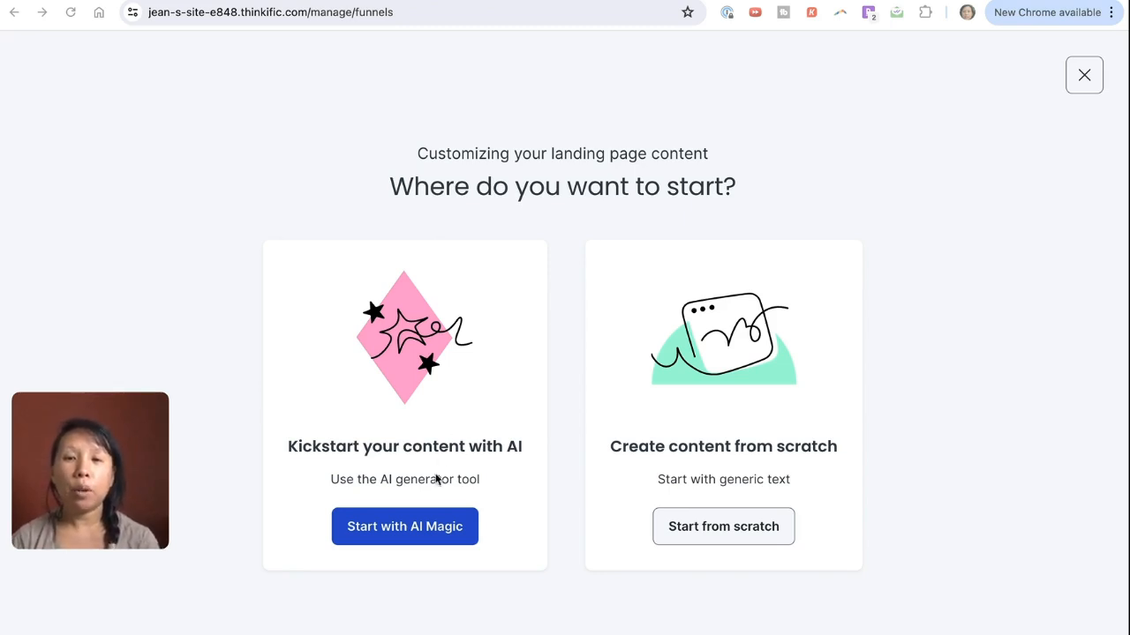
click(418, 526)
click(418, 526)
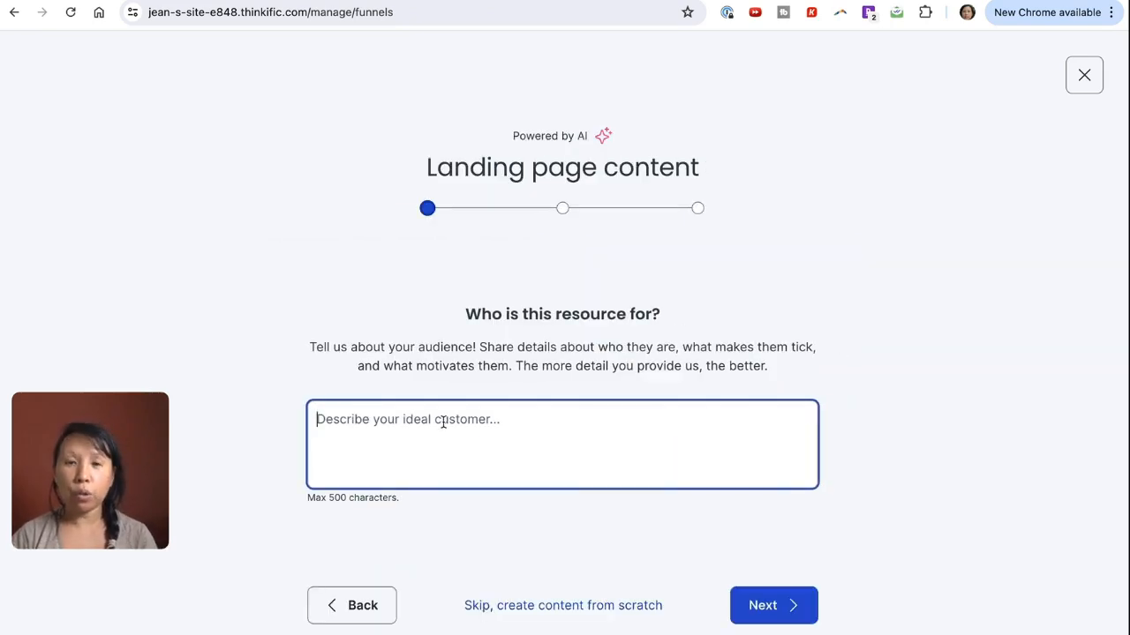
Describe the ideal customer as "Anyone who wants to understand and deepen their understanding of their human design chart."
text(Anyone who )
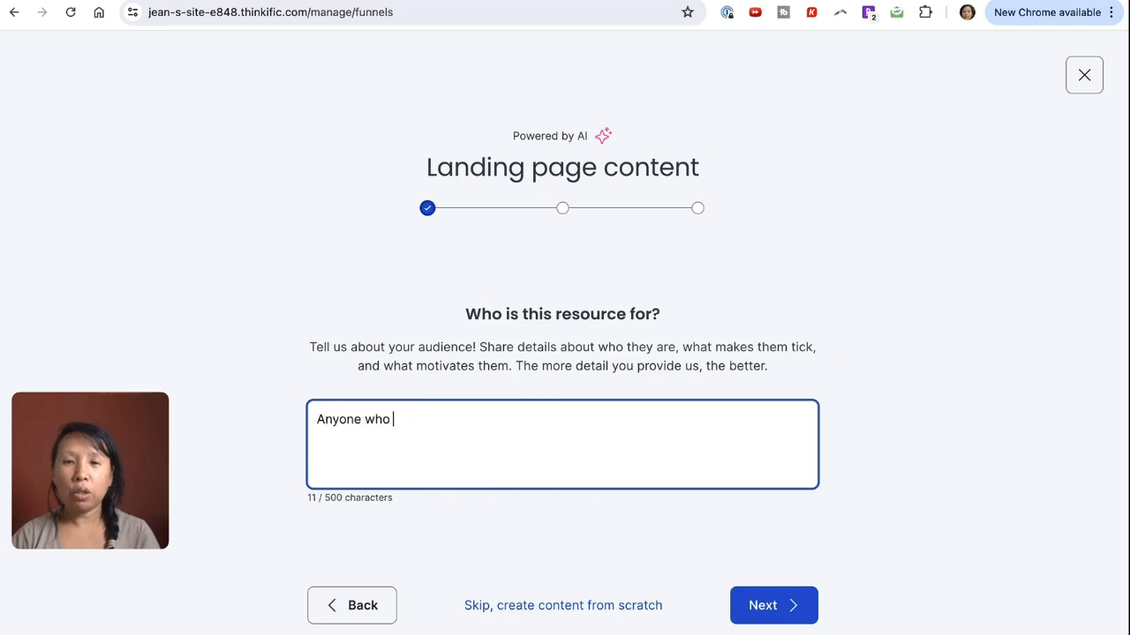
text(wants to unders)
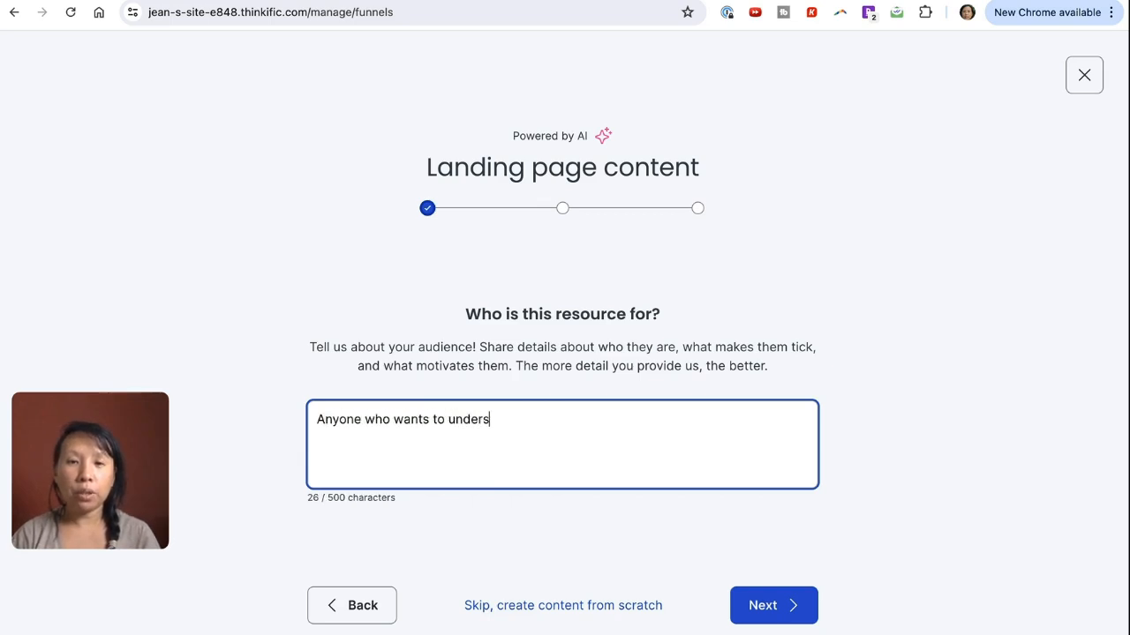
text(tand and deepen thei)
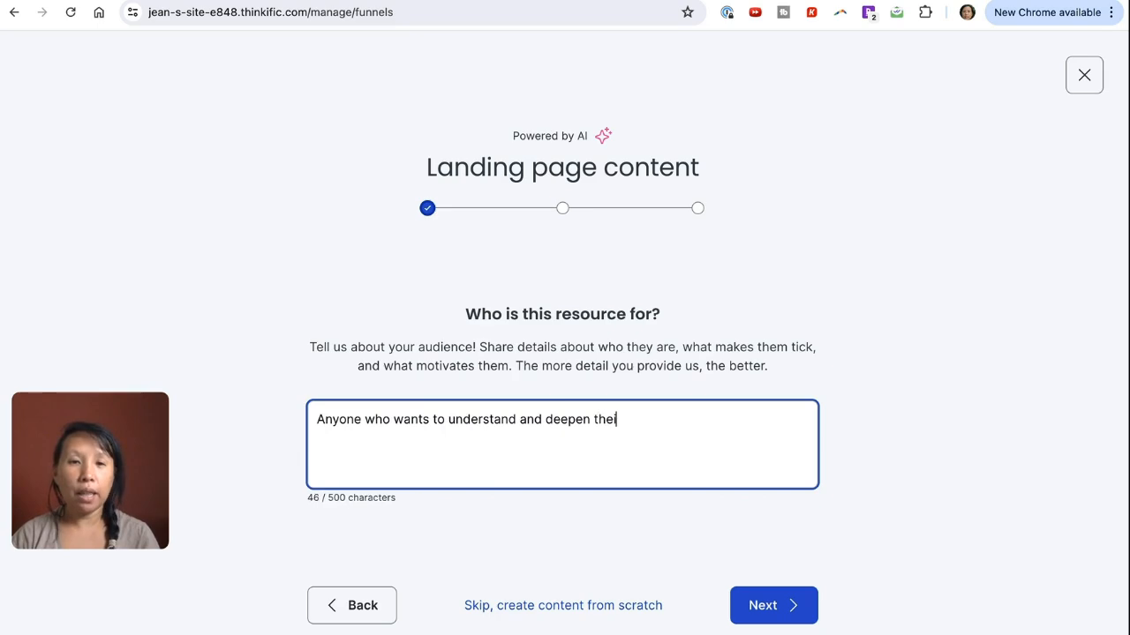
text(r understanding of thei)
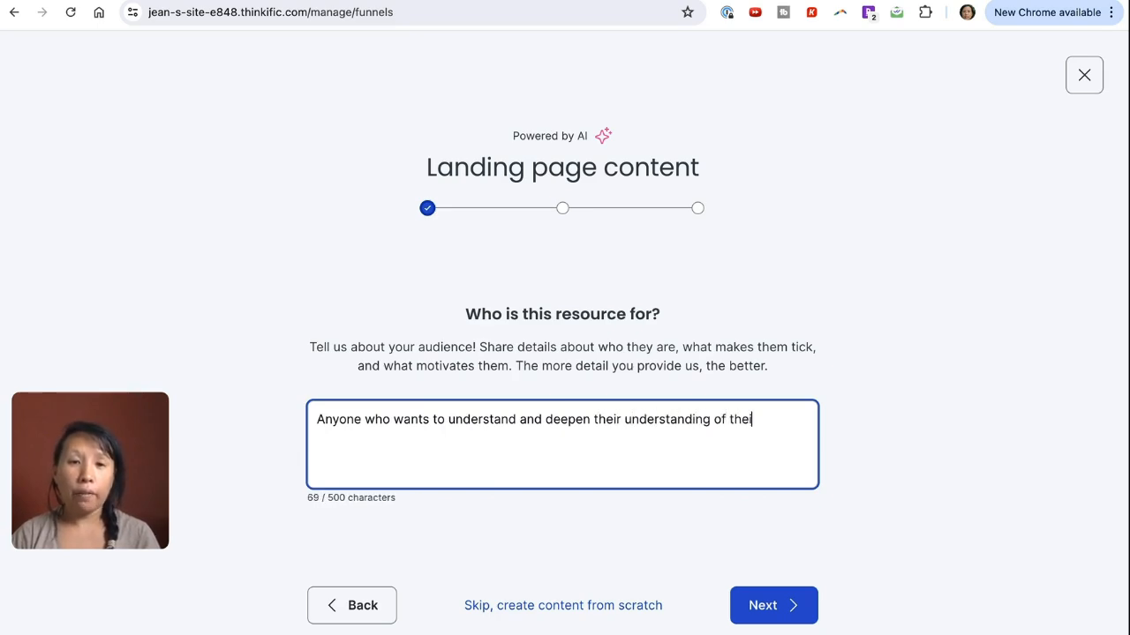
text(r human design chart.)
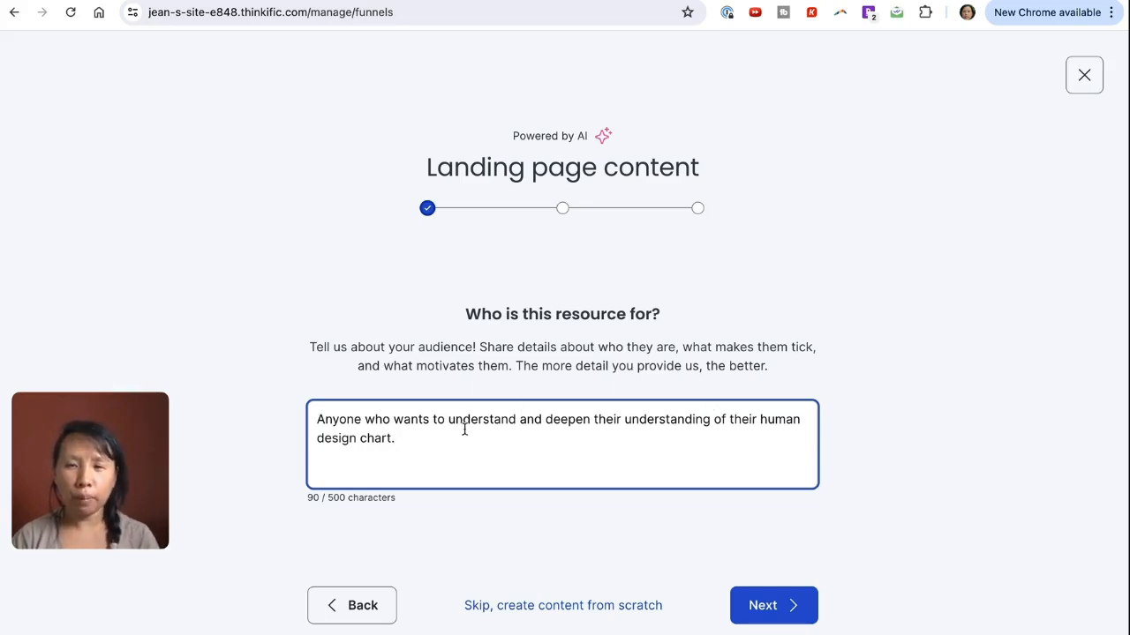
Extend the description with ", the different elements that they need to pay close attention to and what the different gifts in their chart mean for their business path."
key(BackSpace)
text(, the d)
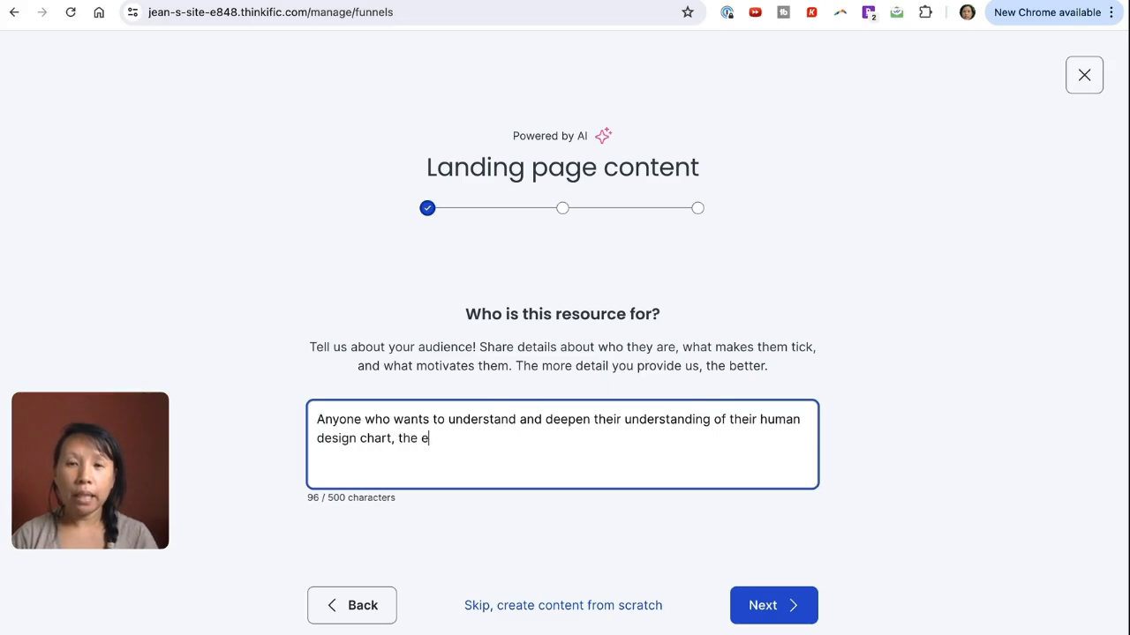
text(ifferent )
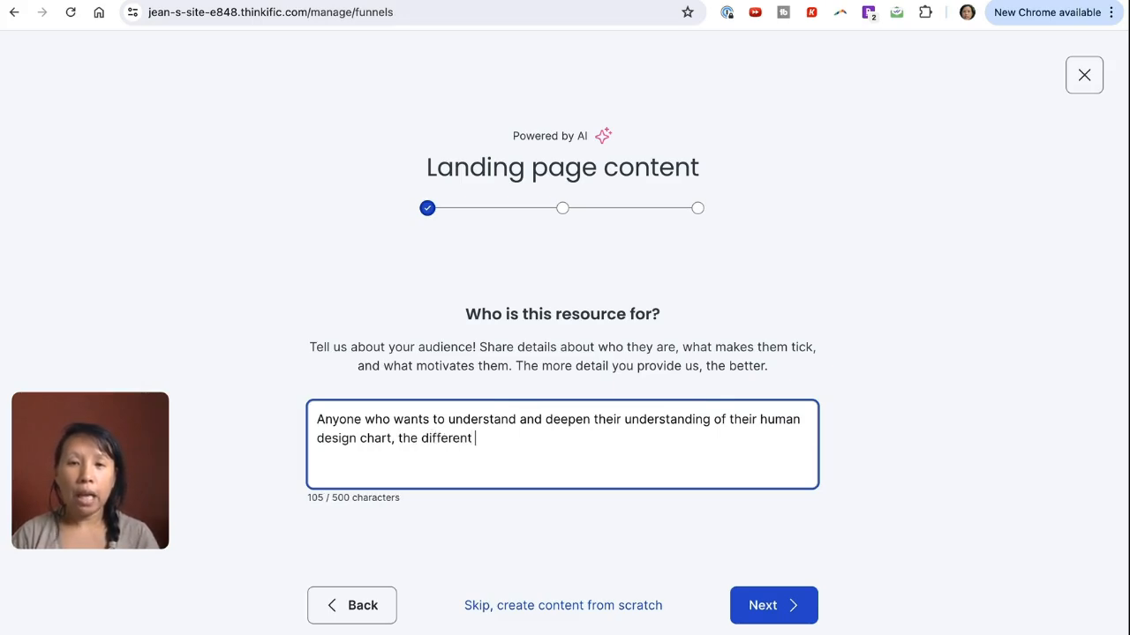
text(elements that t)
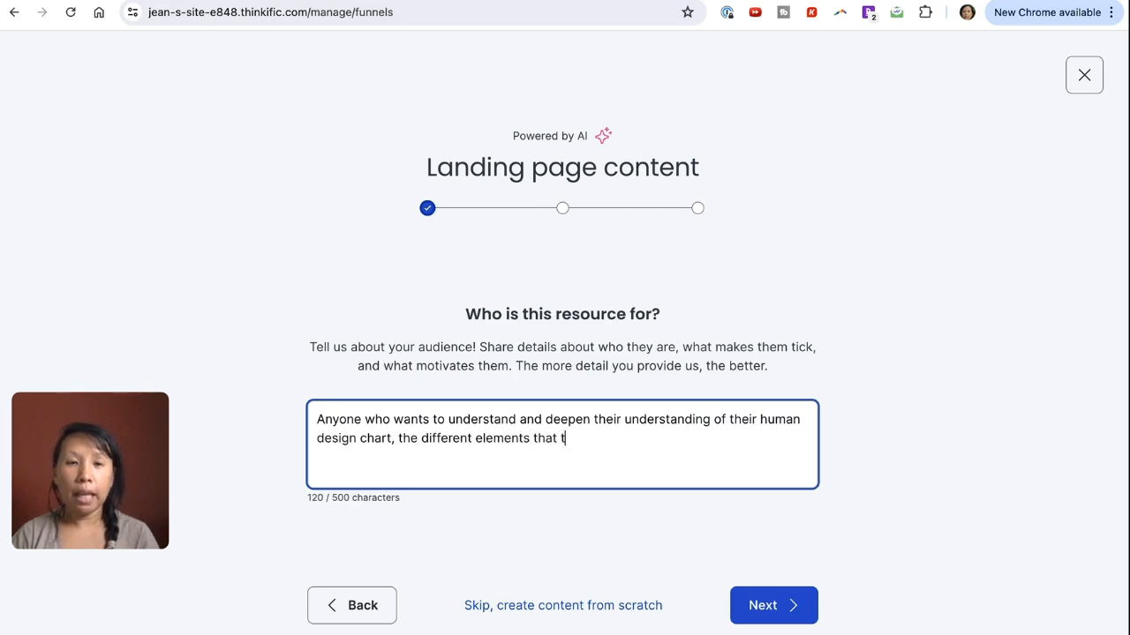
text(hey need to pay )
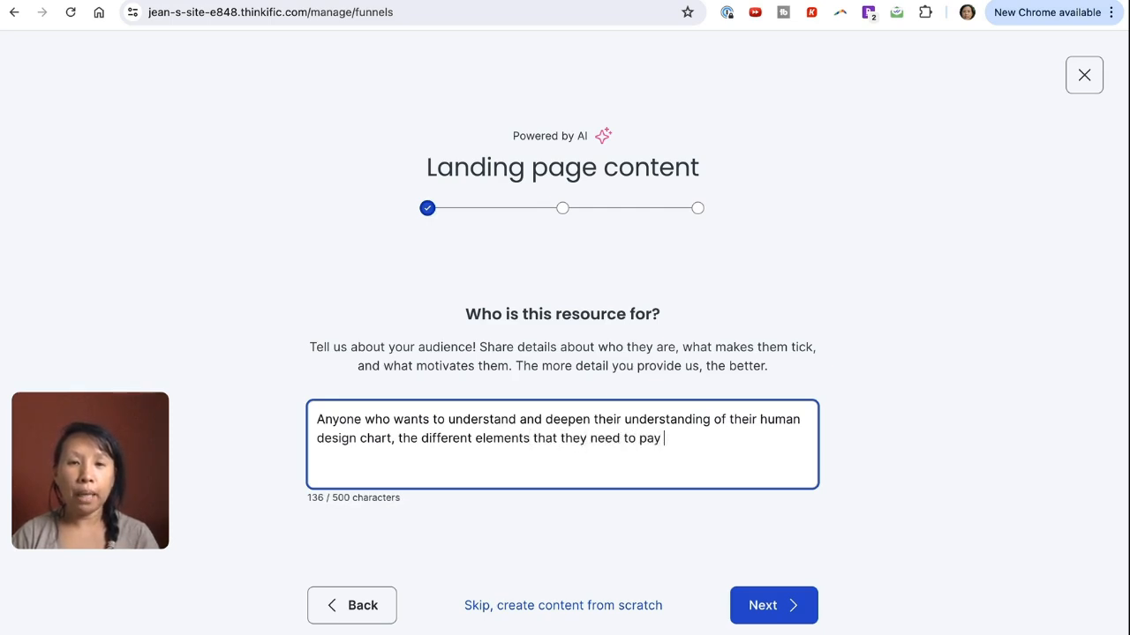
text(close attentio)
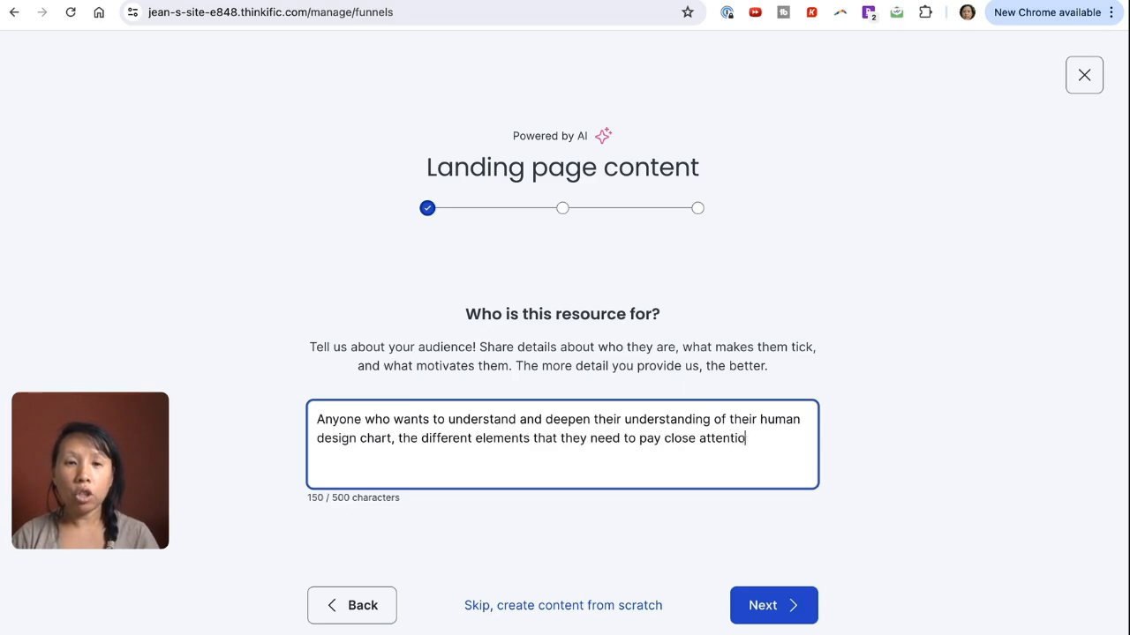
text(n to and what t)
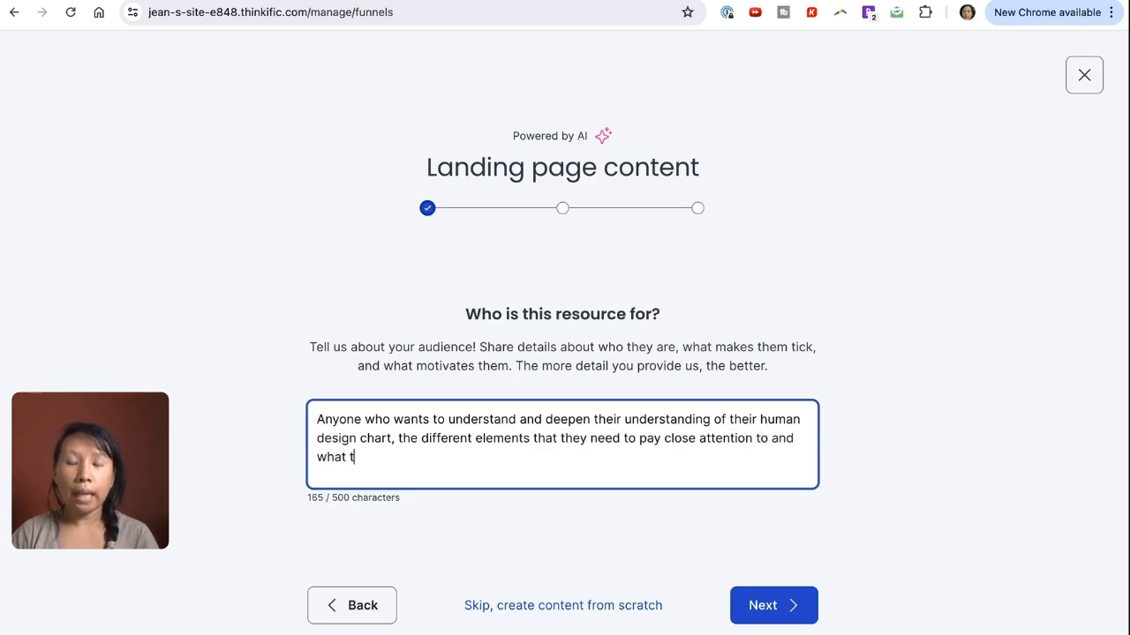
text(he different gif)
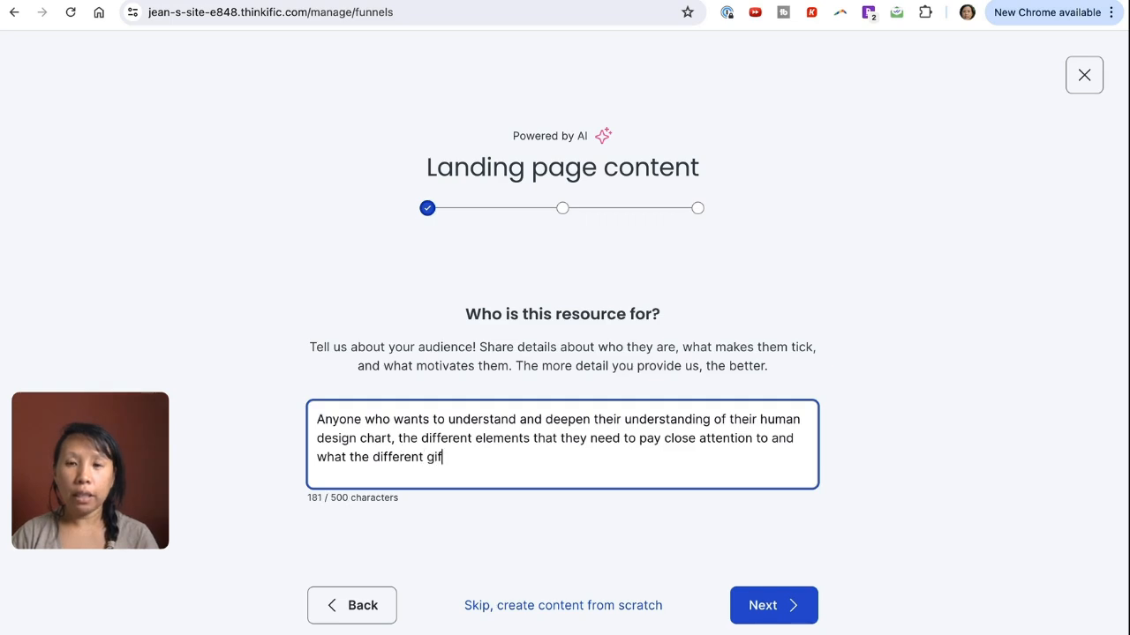
text(ts in their c)
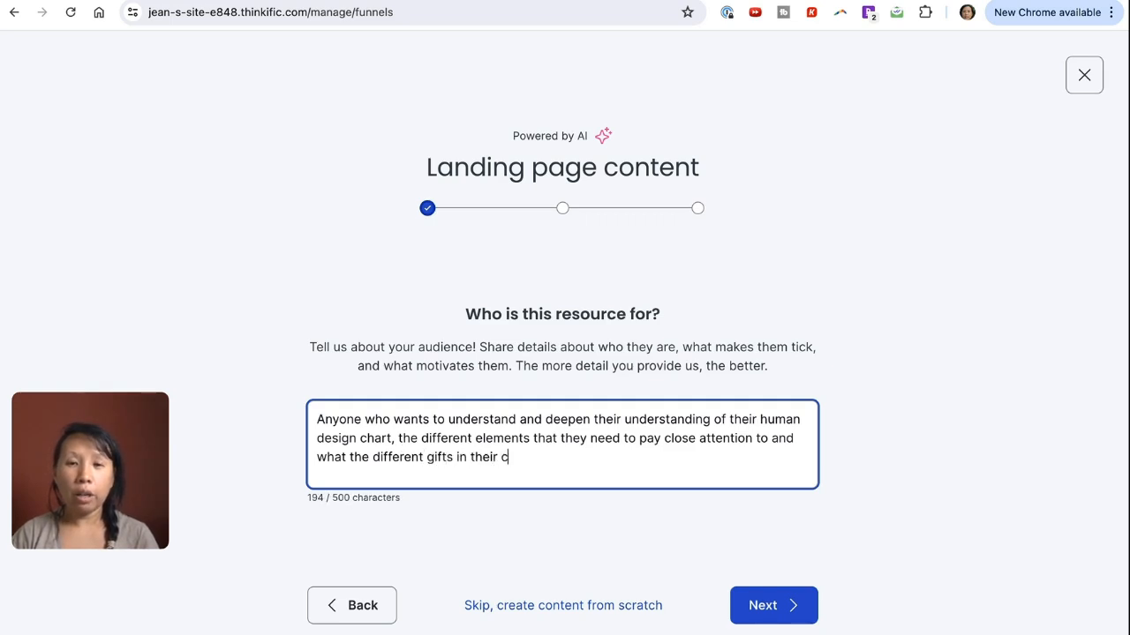
text(hart mean for their )
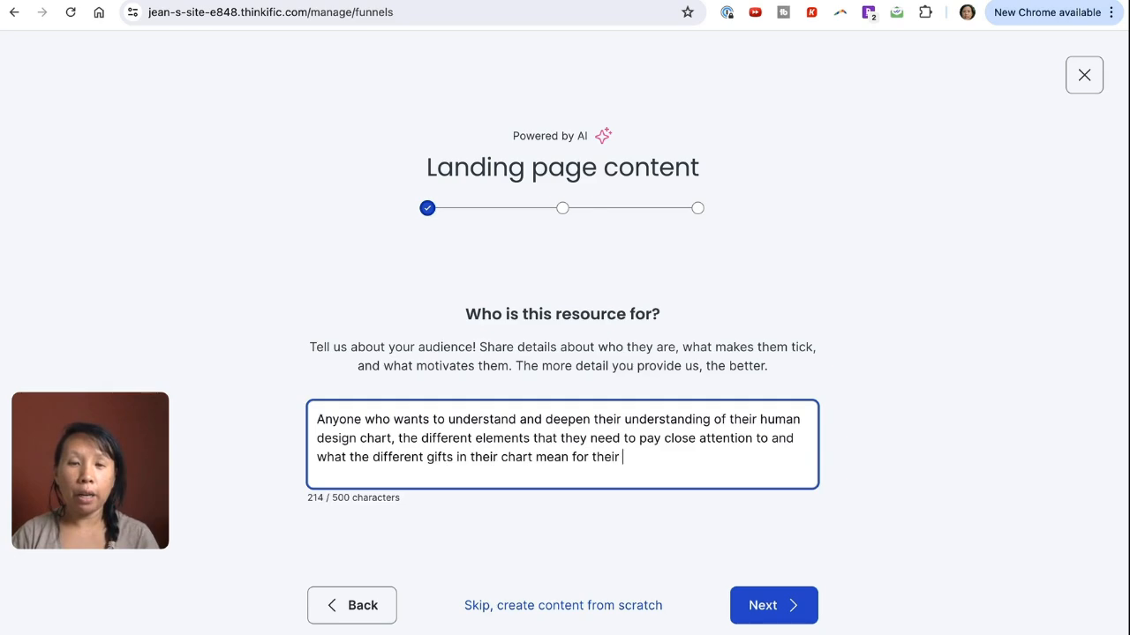
text(business path.)
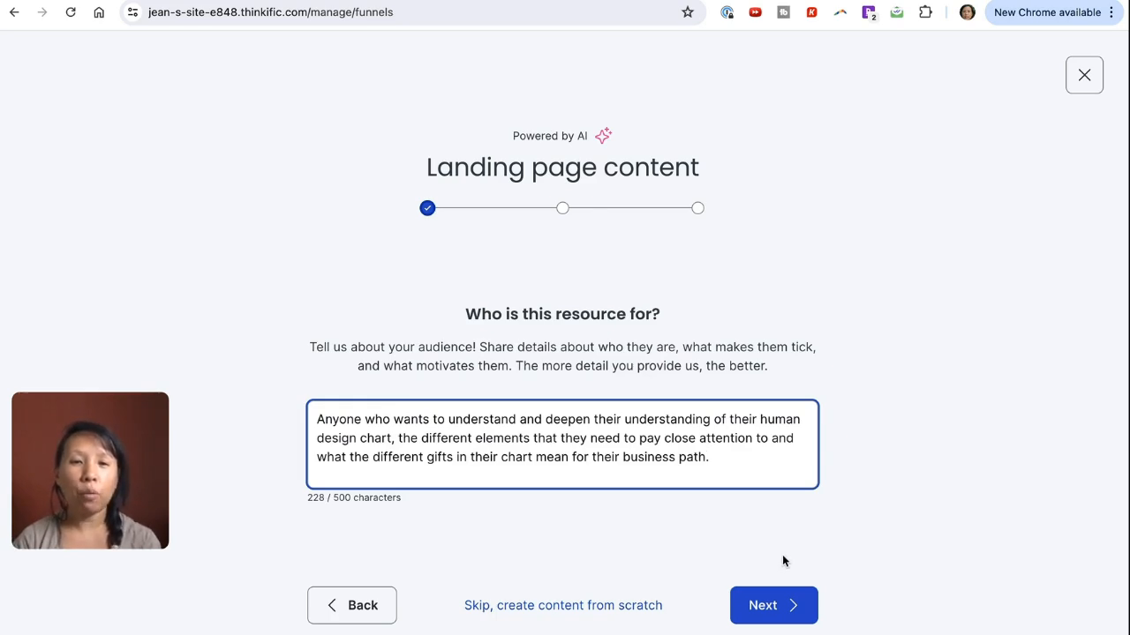
click(764, 608)
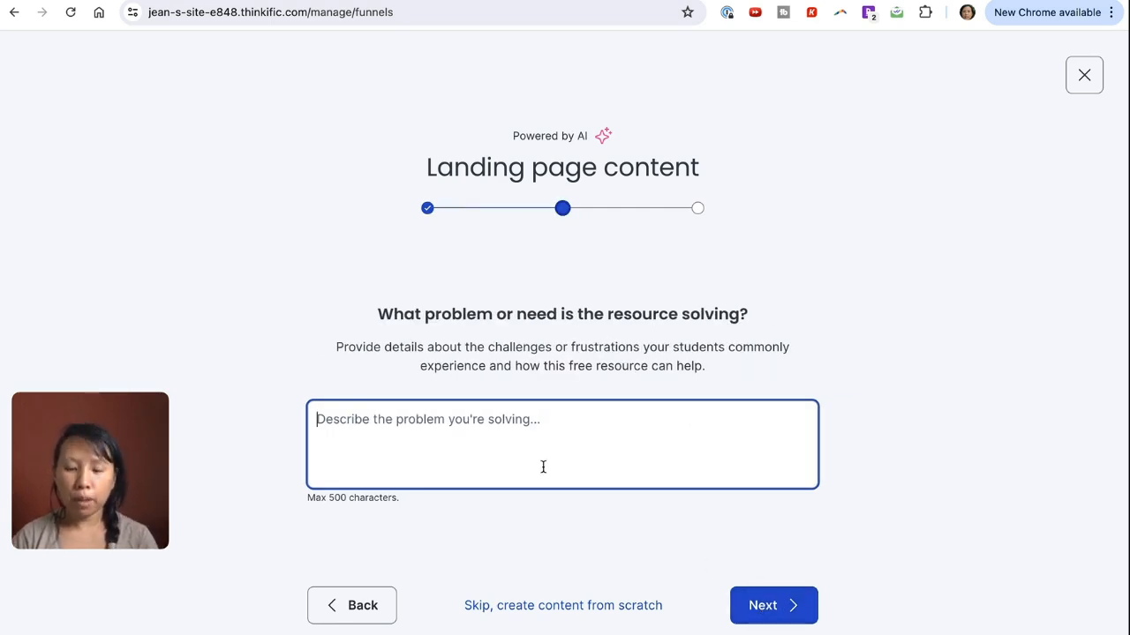
Describe the problem the resource solves, starting with "The human design chart is difficult to interpret and understand alone"
text(The huan)
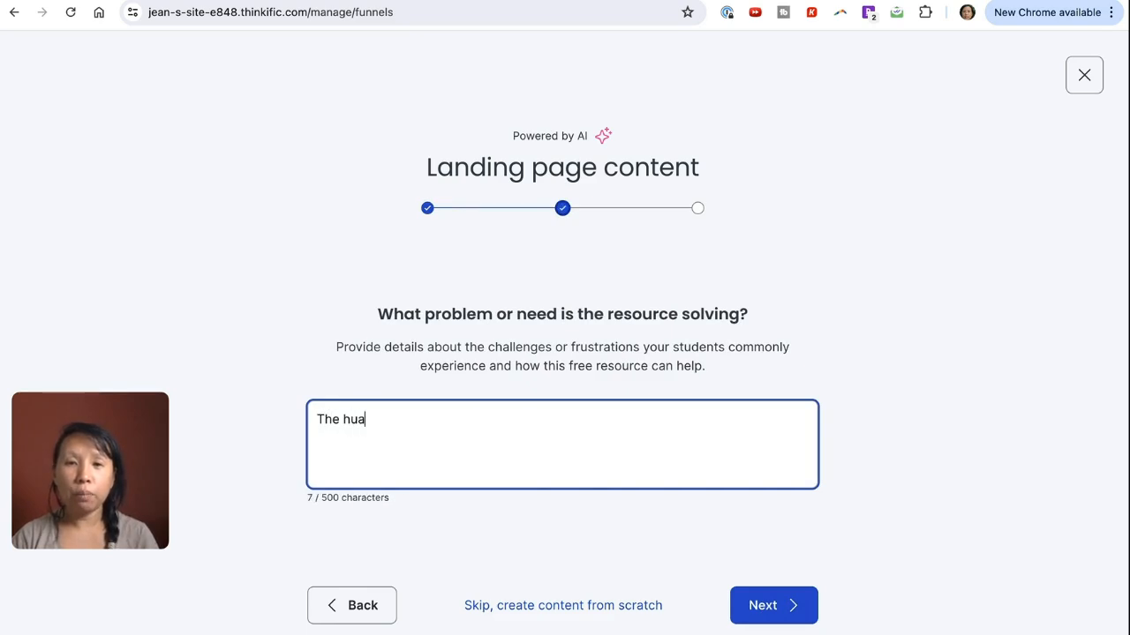
key(BackSpace)
key(BackSpace)
text(man desi)
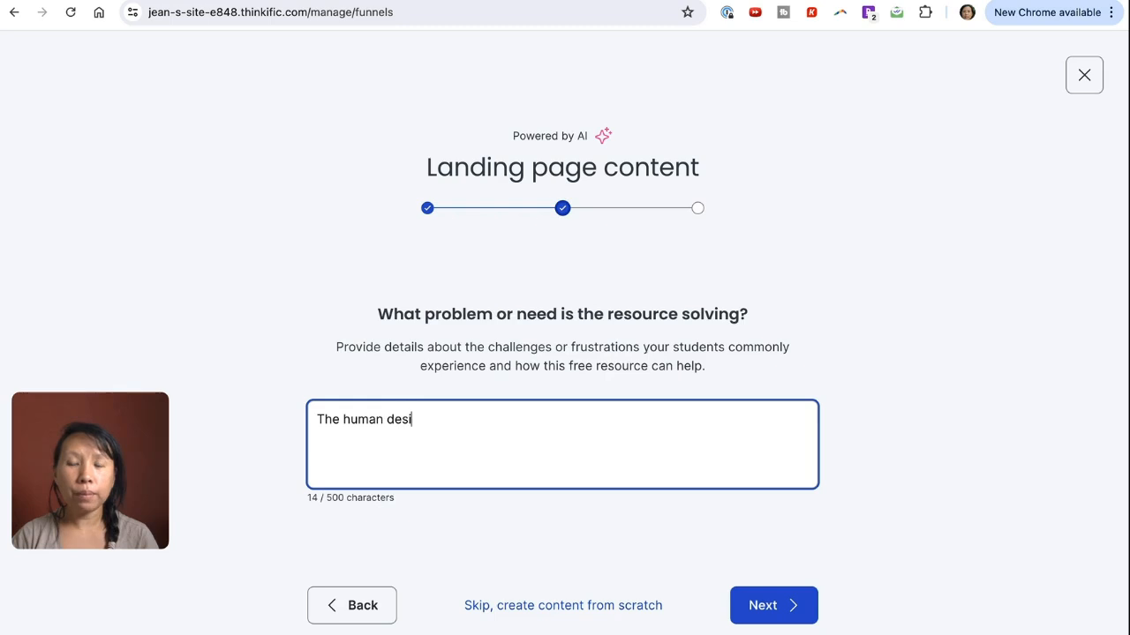
text(gn chart is difficutl to)
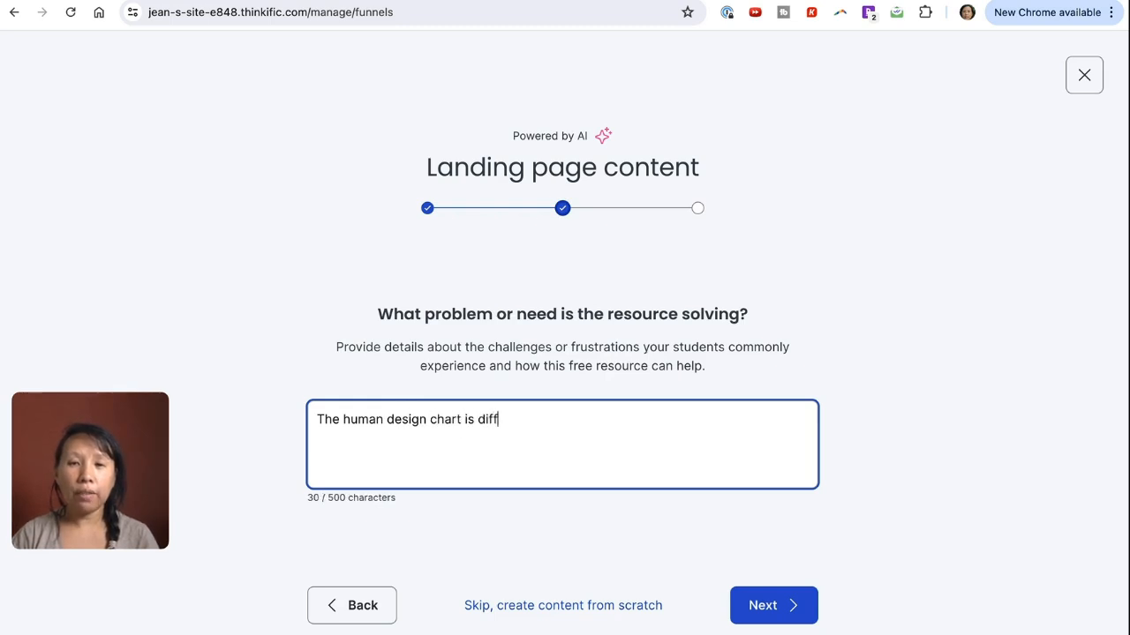
key(BackSpace)
key(BackSpace)
key(BackSpace)
key(BackSpace)
key(BackSpace)
text(lt to interp)
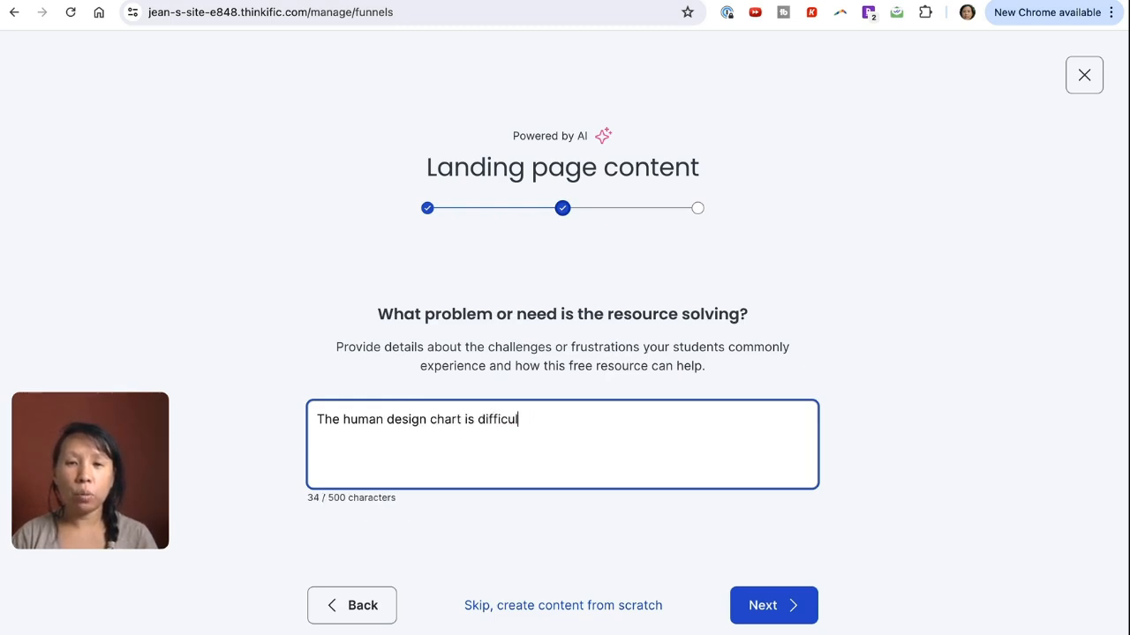
text(ret and un)
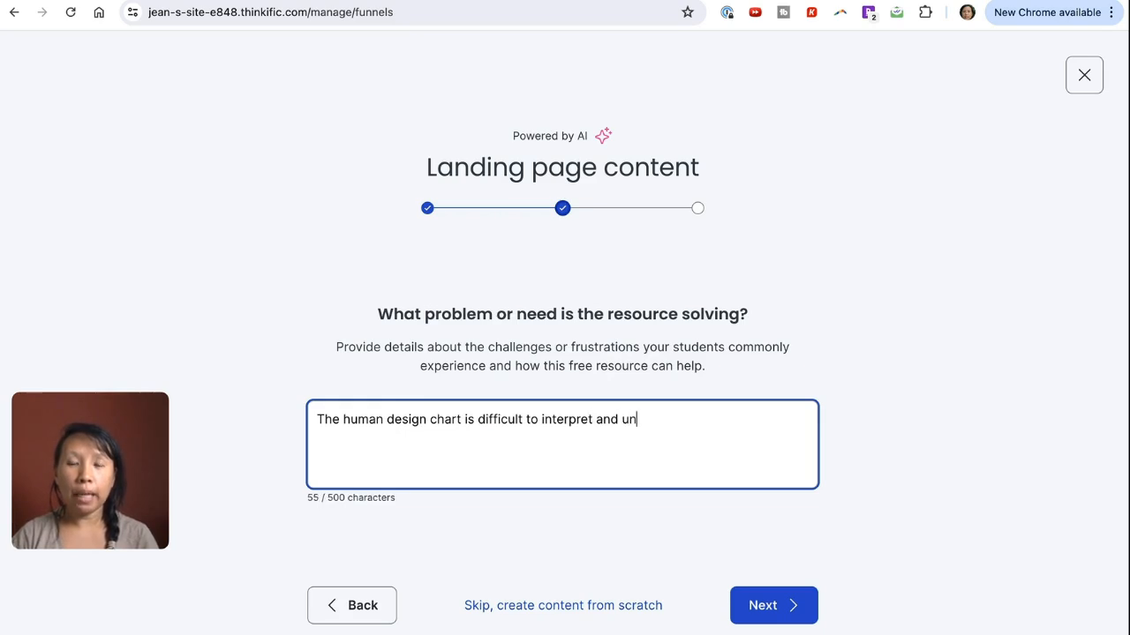
text(derstand alone and th)
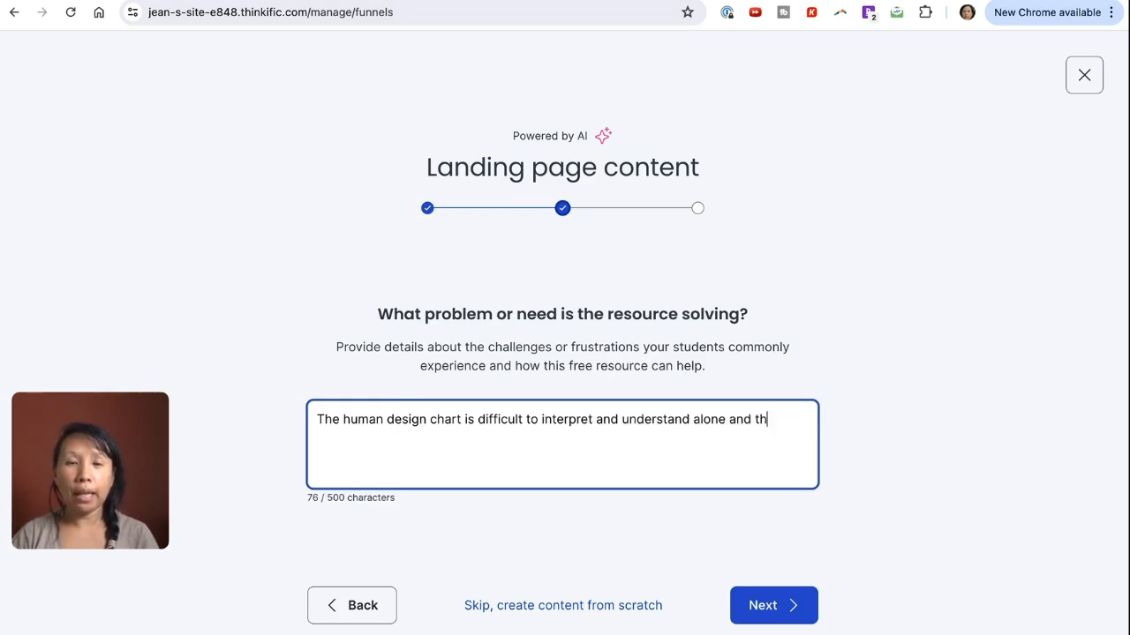
Complete the problem description with "and this breaks down every aspect of the chart so one can interpret on their own." and continue
text(is breaks down eve)
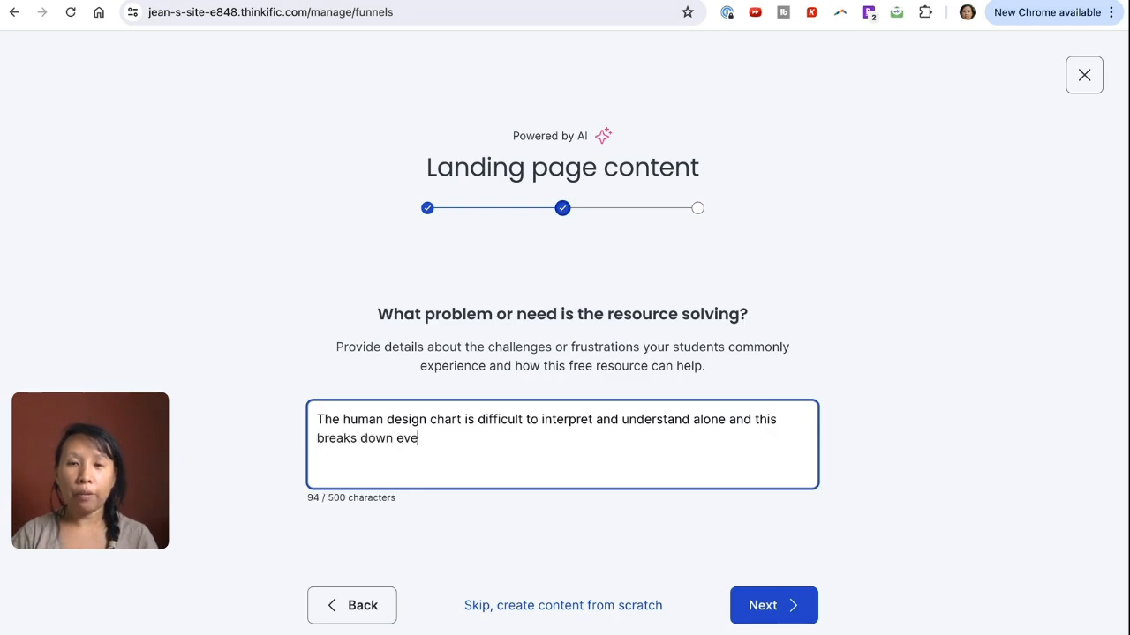
text(ry aspect)
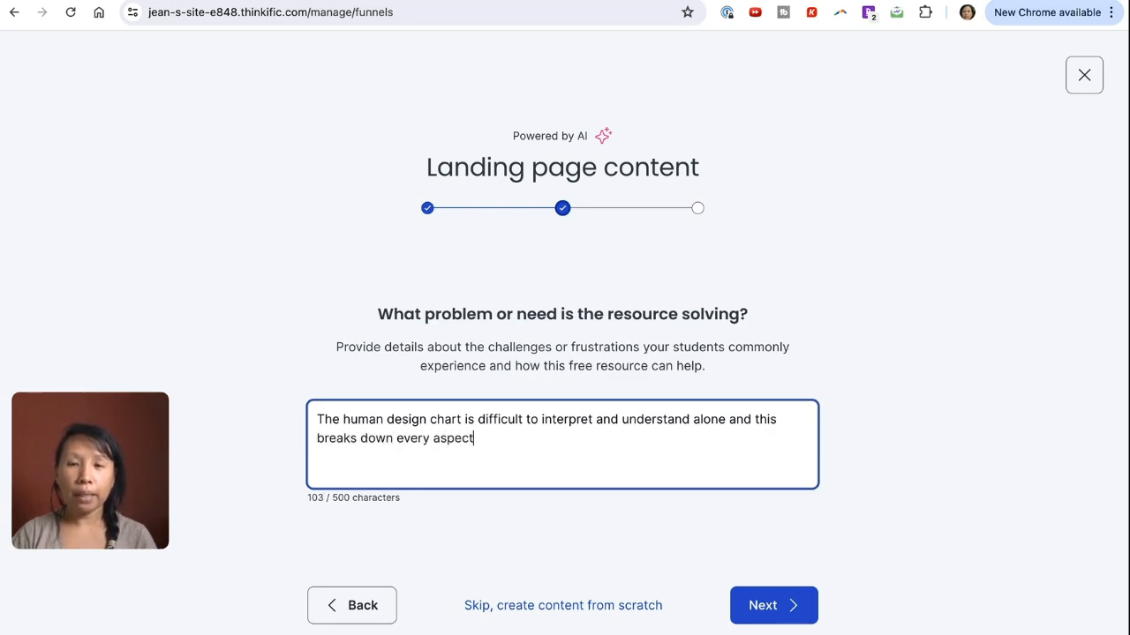
text( of the chart so one )
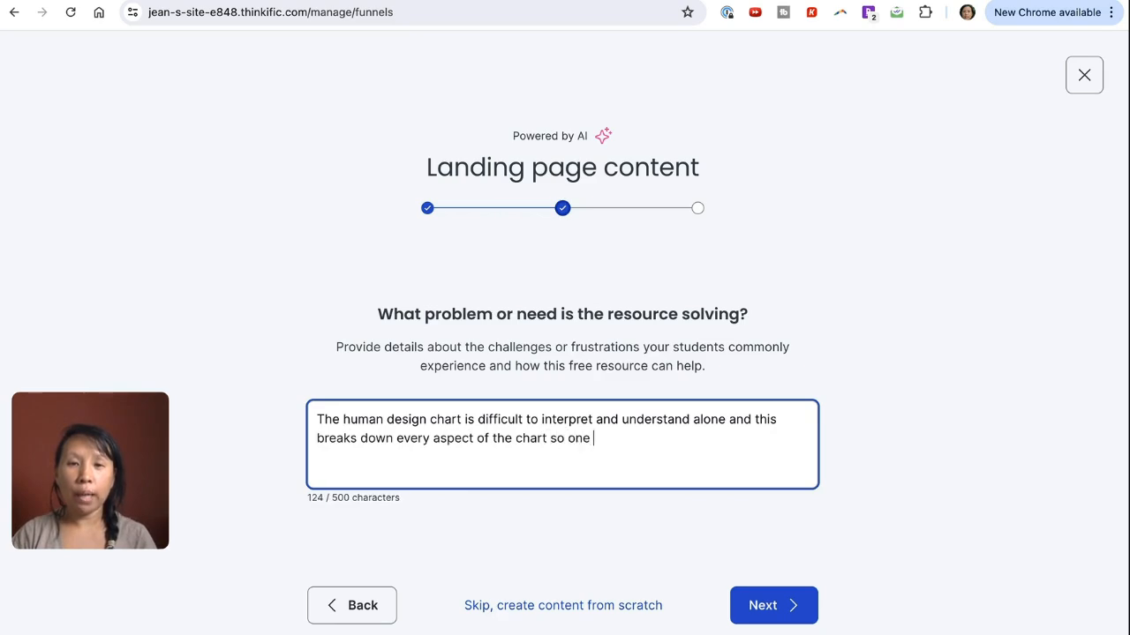
text(can interpret on their own)
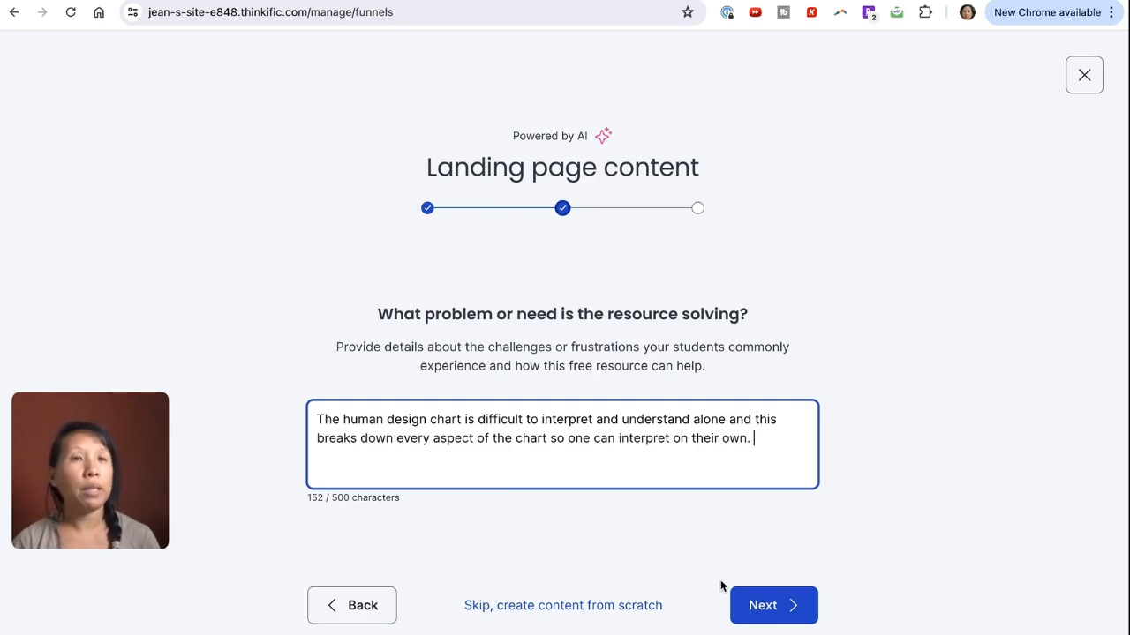
click(758, 606)
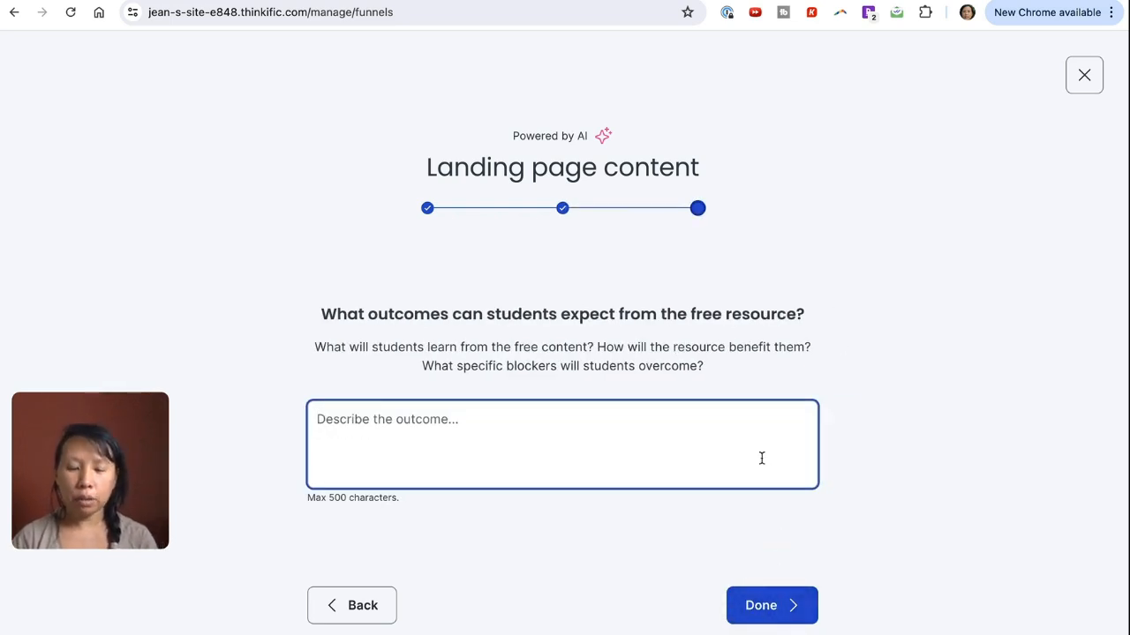
Enter "Intrepret their chart" as the first line of the outcomes students can expect
text(Info)
key(BackSpace)
key(BackSpace)
key(BackSpace)
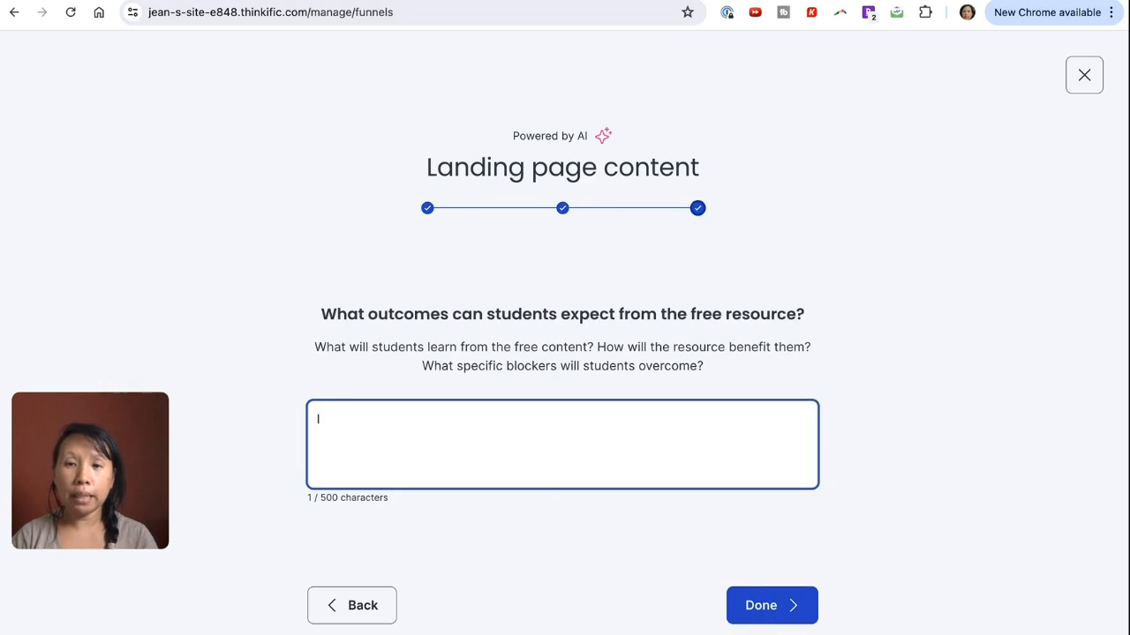
text(ntrepret t)
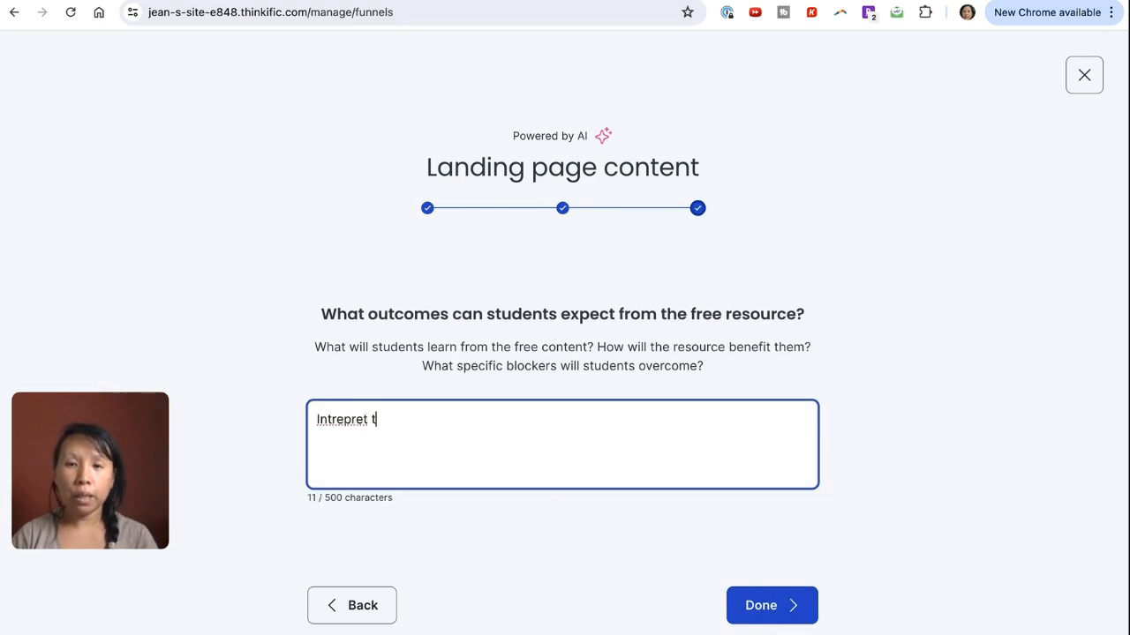
text(heir chart)
key(Return)
Add a second outcome line reading "Grasp the direction of their business based on the chart"
text(Graps)
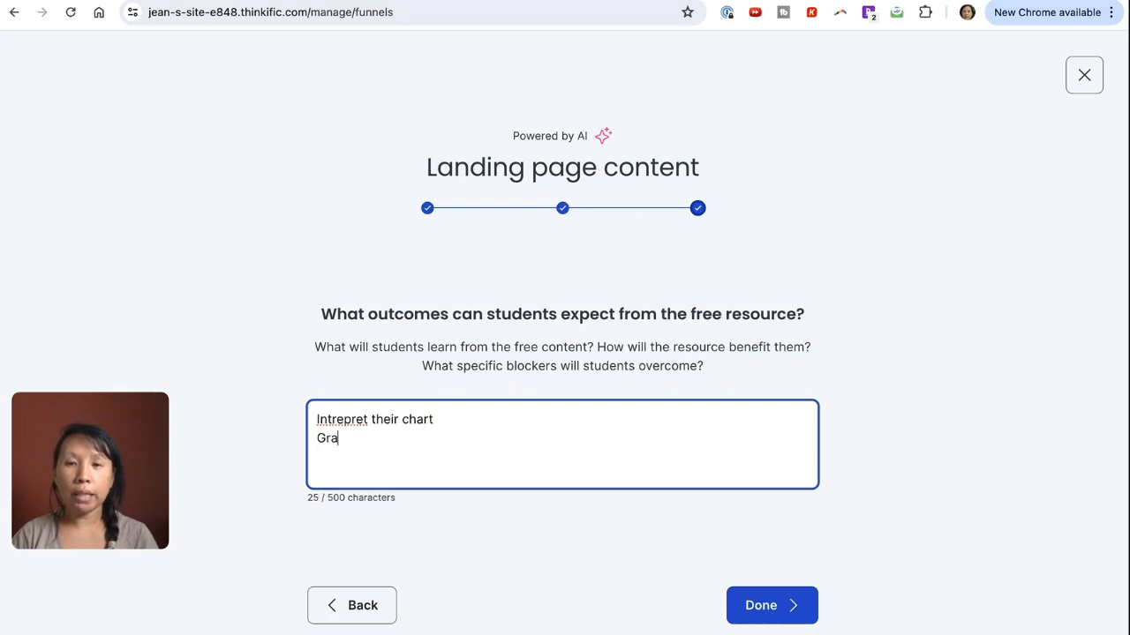
key(BackSpace)
key(BackSpace)
text(sp the dire)
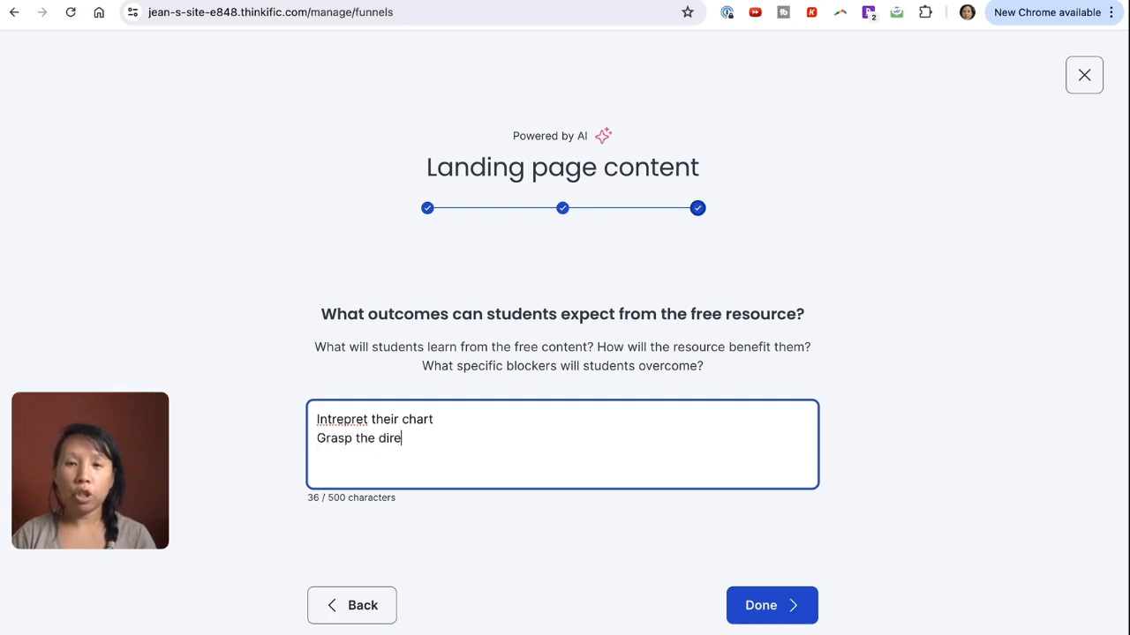
text(ction of their b)
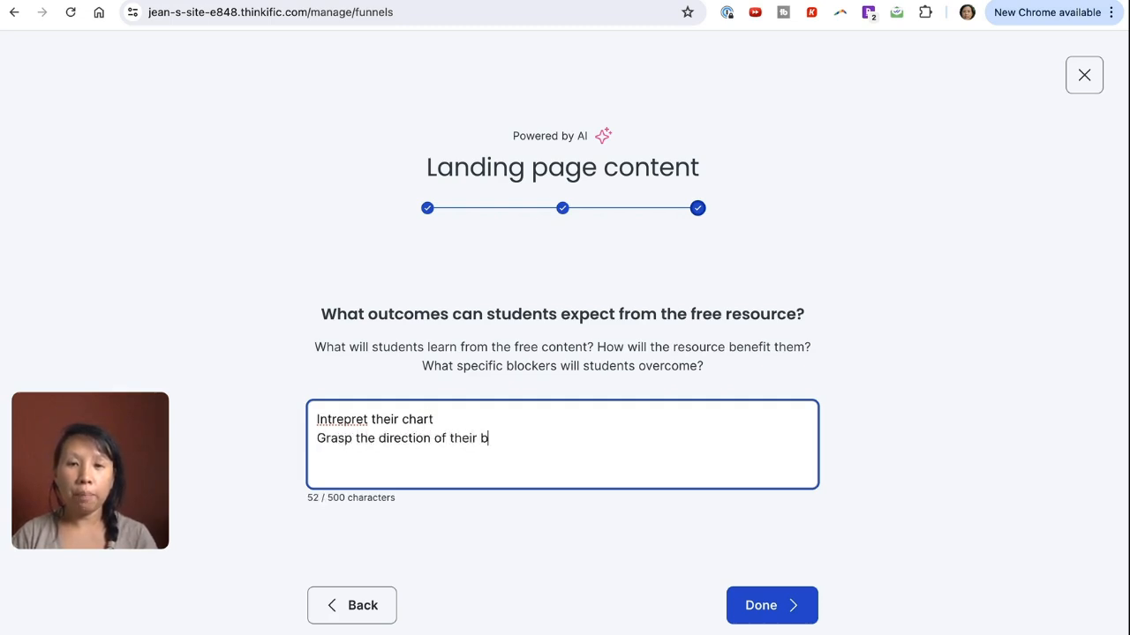
text(usiness bS)
key(BackSpace)
key(BackSpace)
text(A)
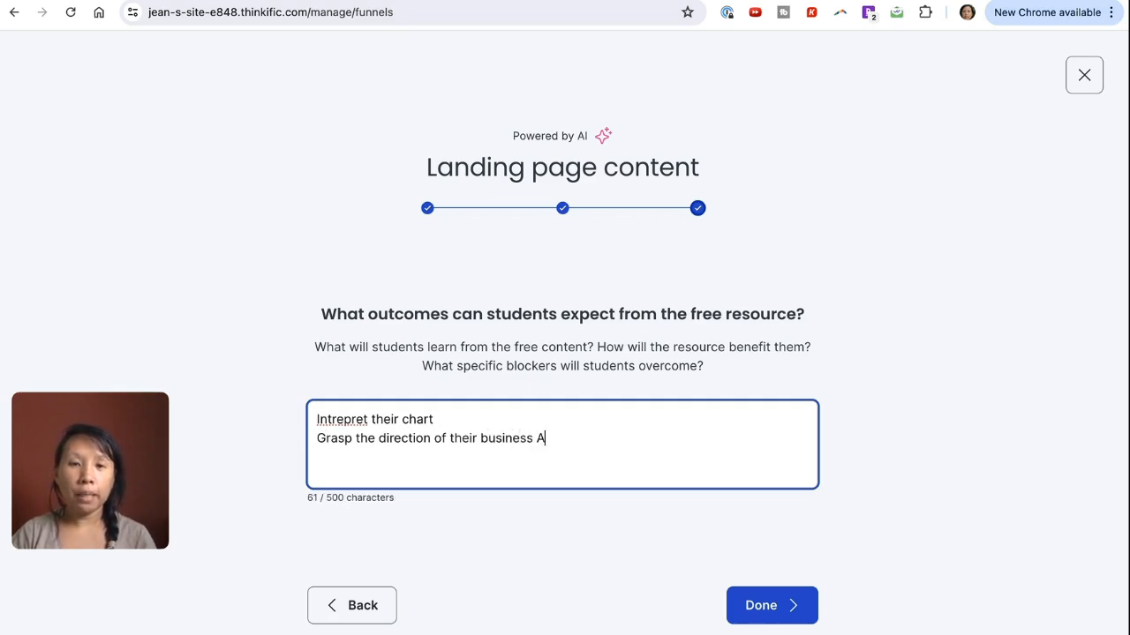
key(BackSpace)
text(BASED)
key(BackSpace)
key(BackSpace)
key(BackSpace)
key(BackSpace)
key(BackSpace)
text(based no)
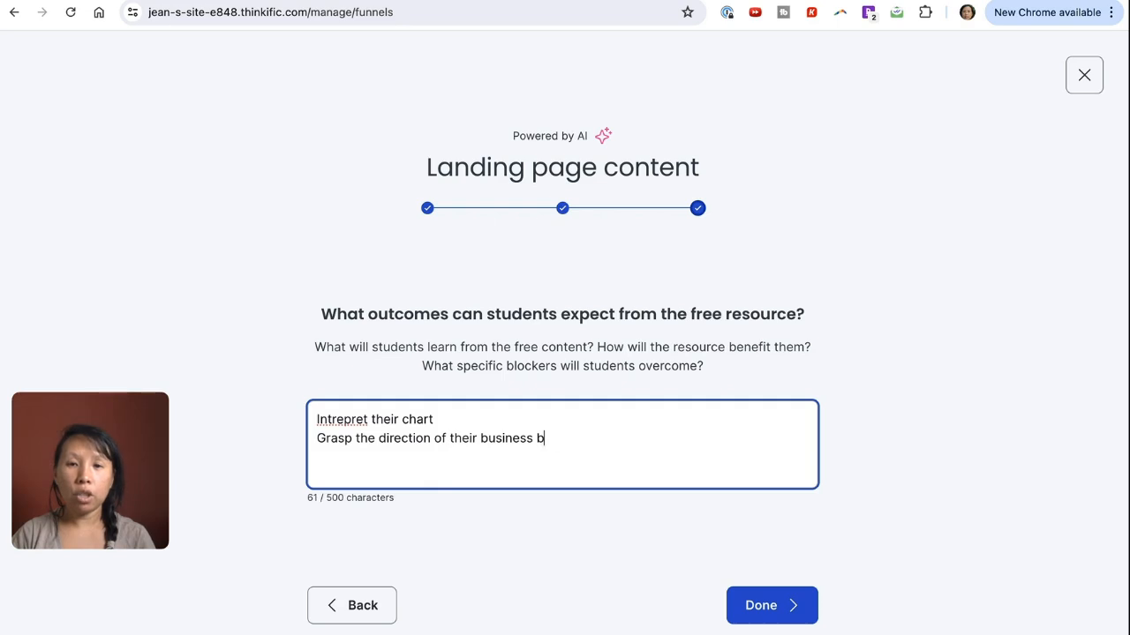
key(BackSpace)
key(BackSpace)
text(on the chart)
key(Return)
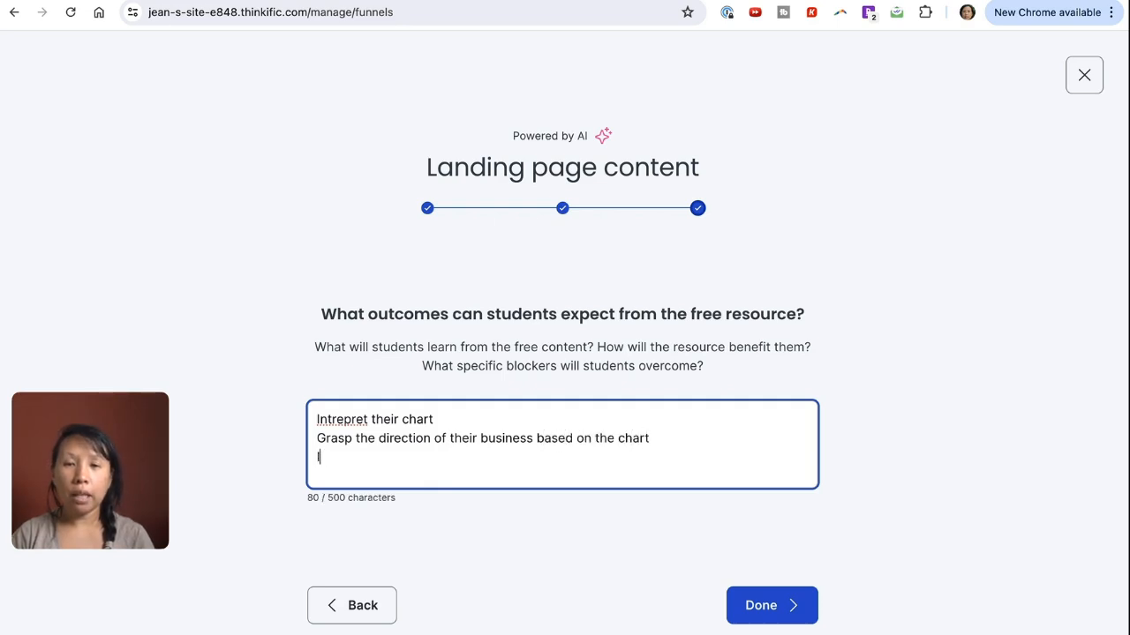
Add the outcome line "This will help them in business plan out products and newhires." and finish the landing page questionnaire
text(This will help th)
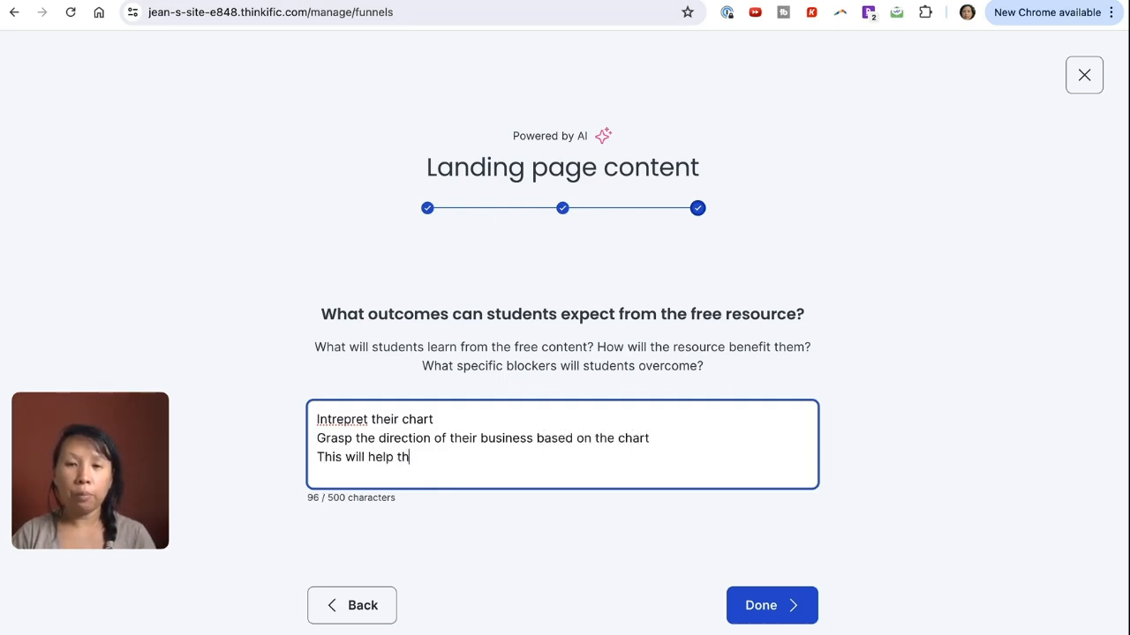
text(em in busi)
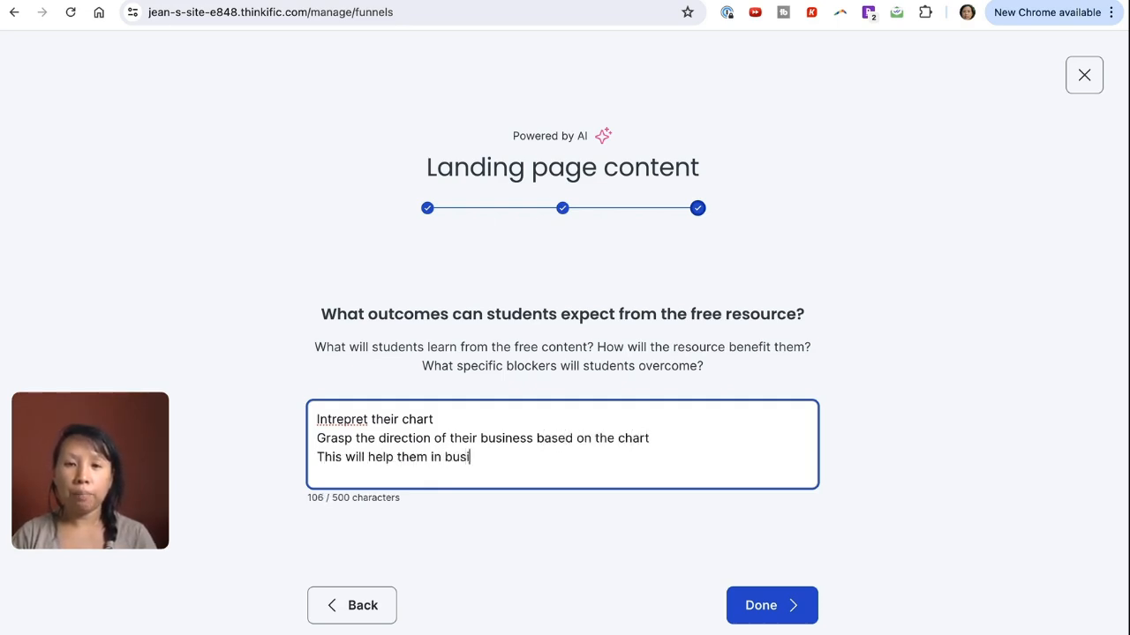
text(ness plan our product)
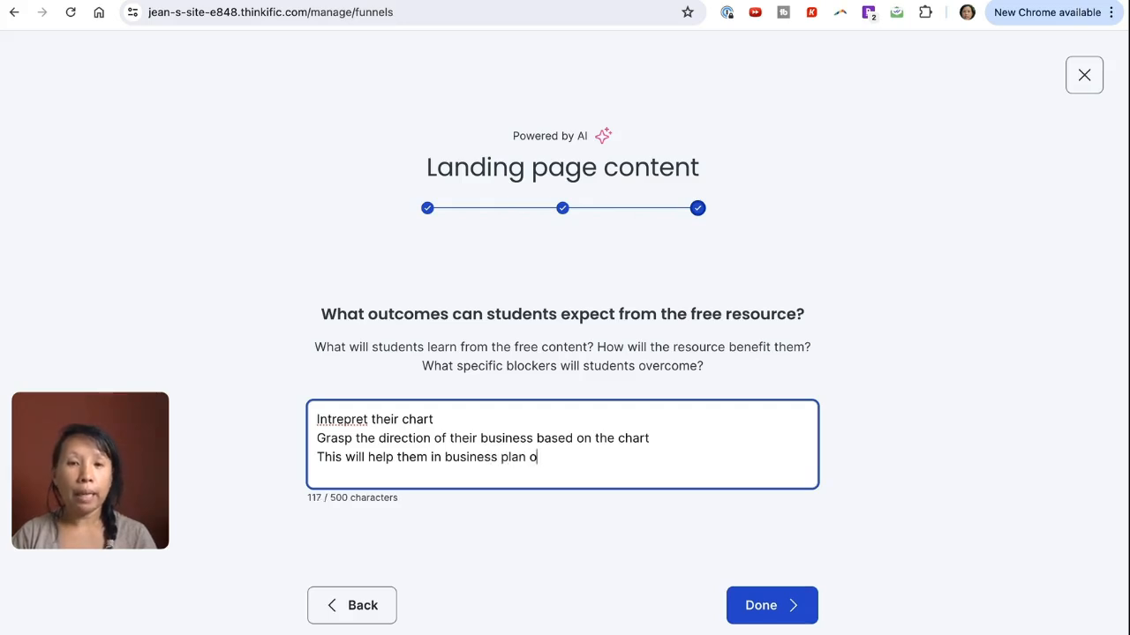
key(BackSpace)
key(BackSpace)
key(BackSpace)
key(BackSpace)
key(BackSpace)
key(BackSpace)
key(BackSpace)
key(BackSpace)
key(BackSpace)
text(t products)
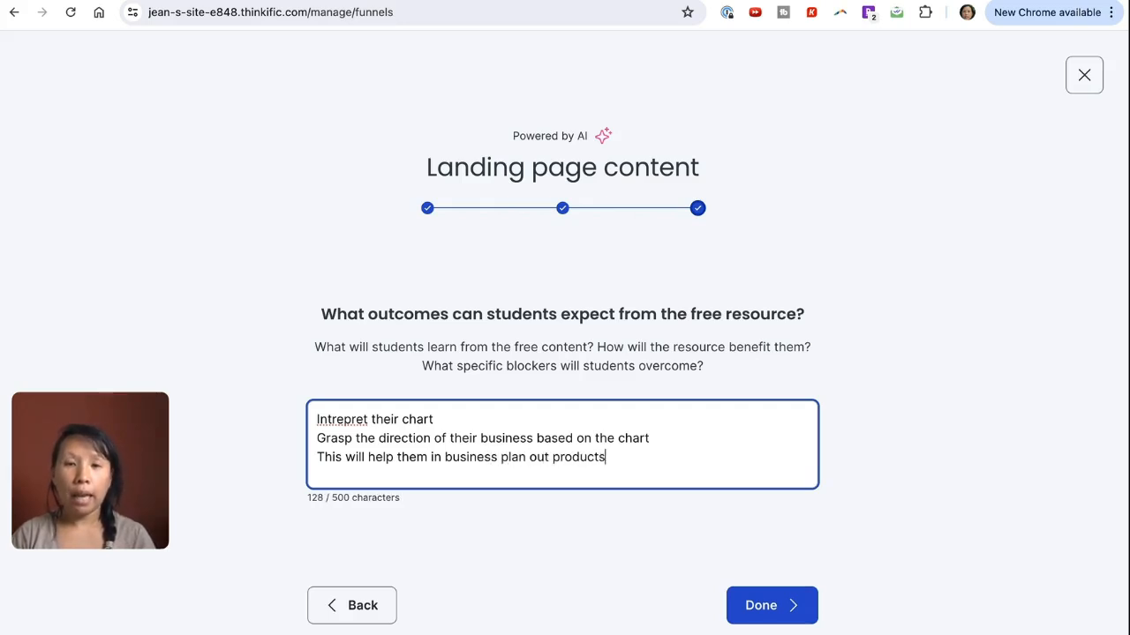
text( and newhires.)
click(804, 621)
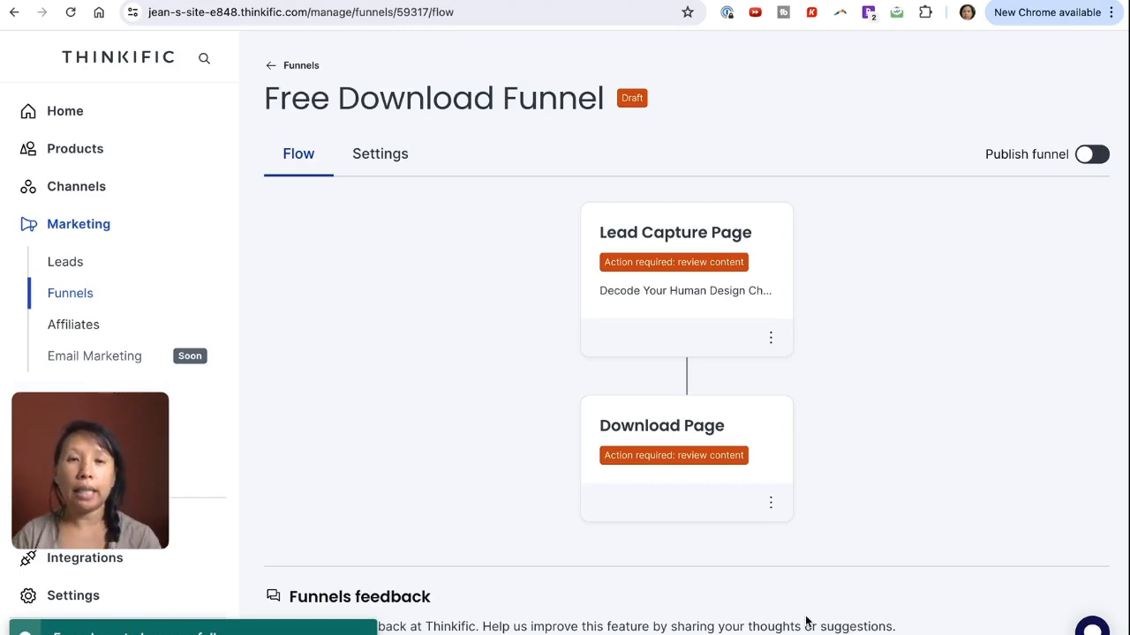
Open the funnel's Lead Capture Page in the site editor and review its generated content
scroll(732, 362, down, 1)
scroll(731, 364, up, 1)
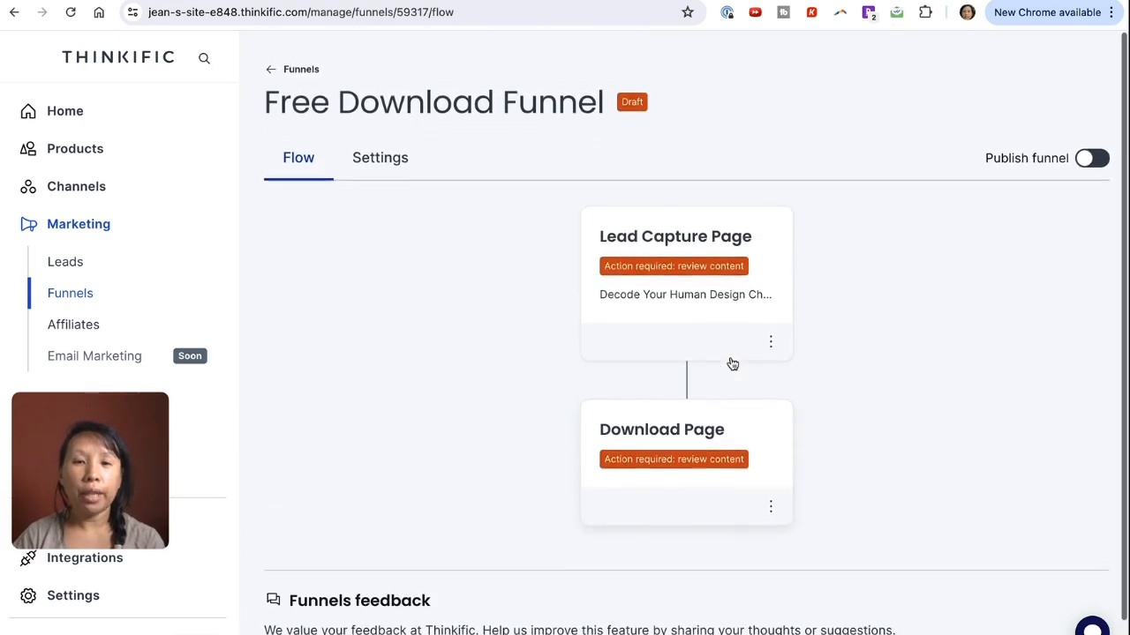
click(697, 253)
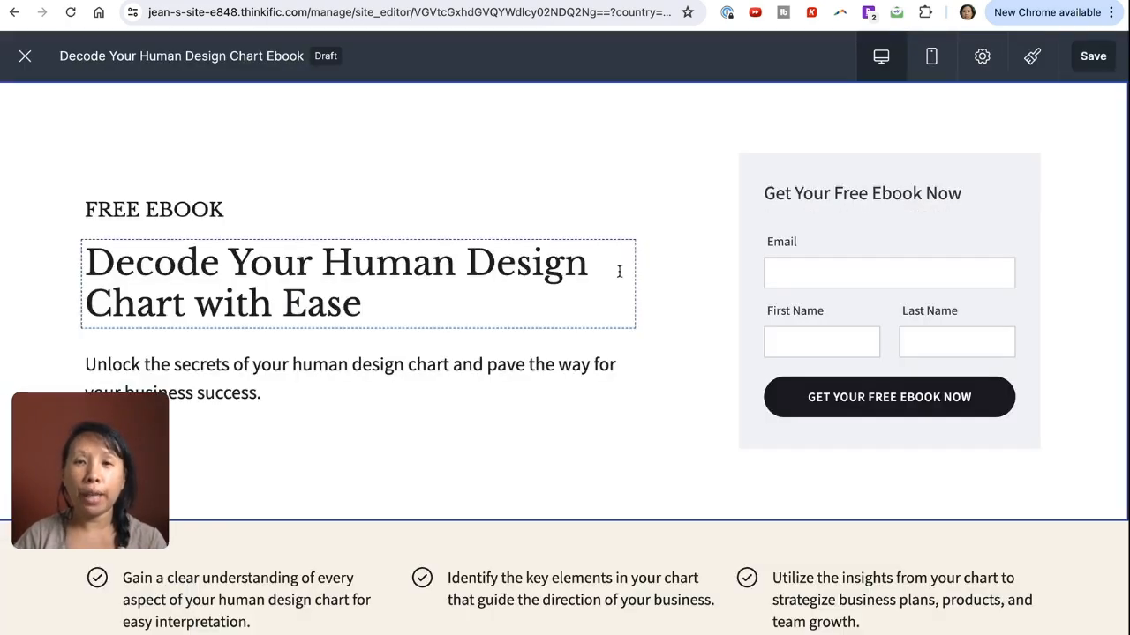
scroll(523, 434, down, 1)
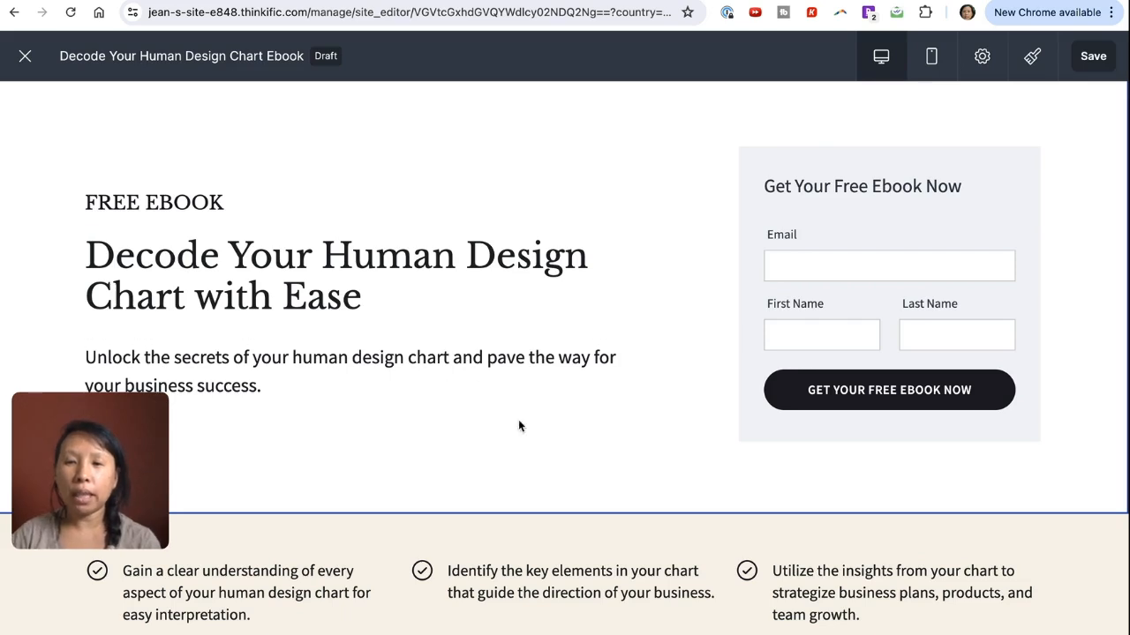
Change the sign-up form heading on the lead capture page to "Get Your Free Ebook Now!"
click(268, 593)
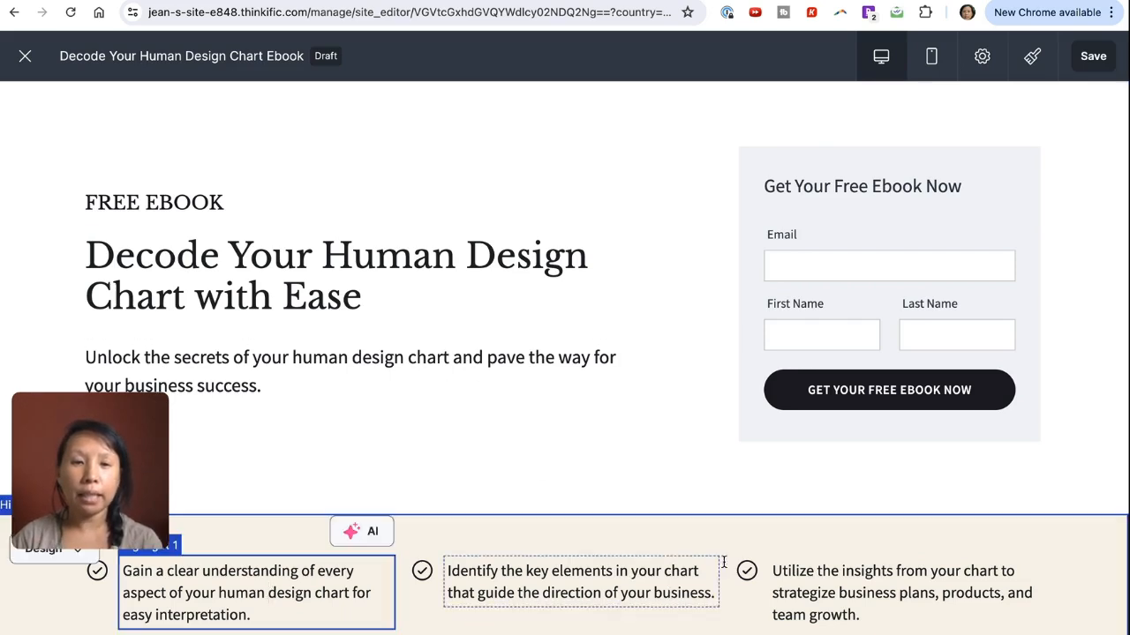
click(870, 185)
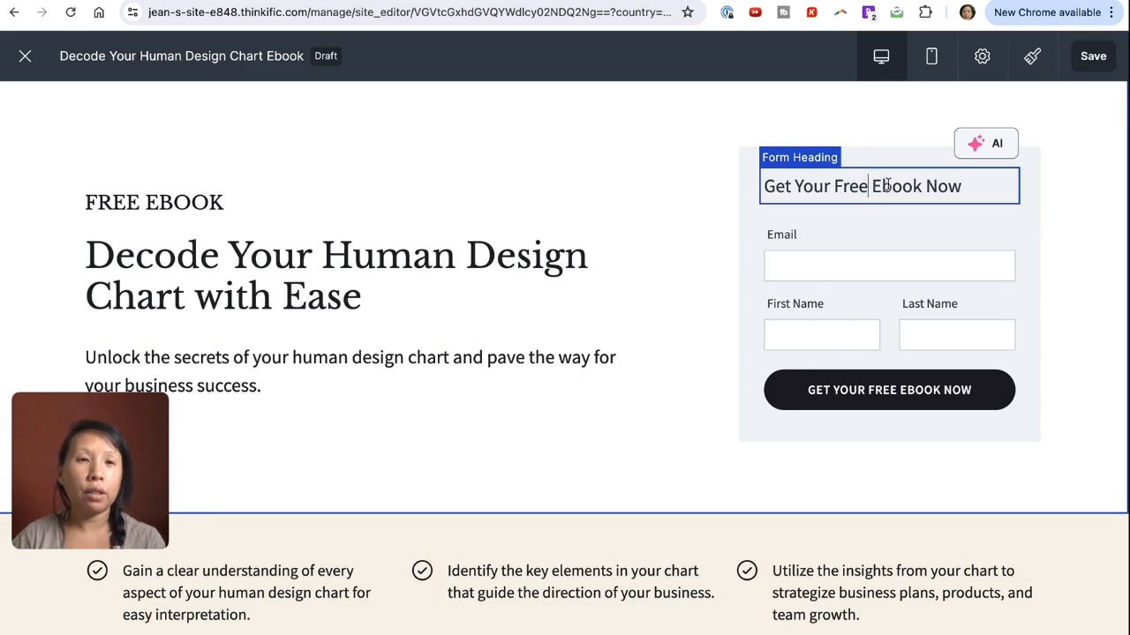
click(979, 192)
text(!)
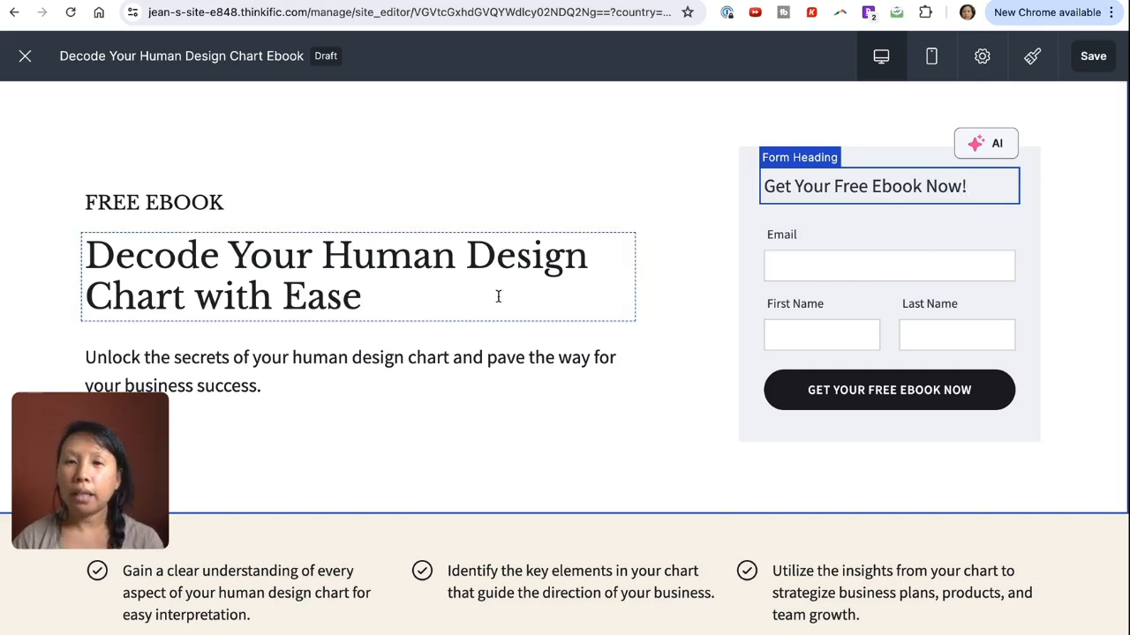
Show the page's brand styles, then save the lead capture page and return to the funnel flow
click(1032, 57)
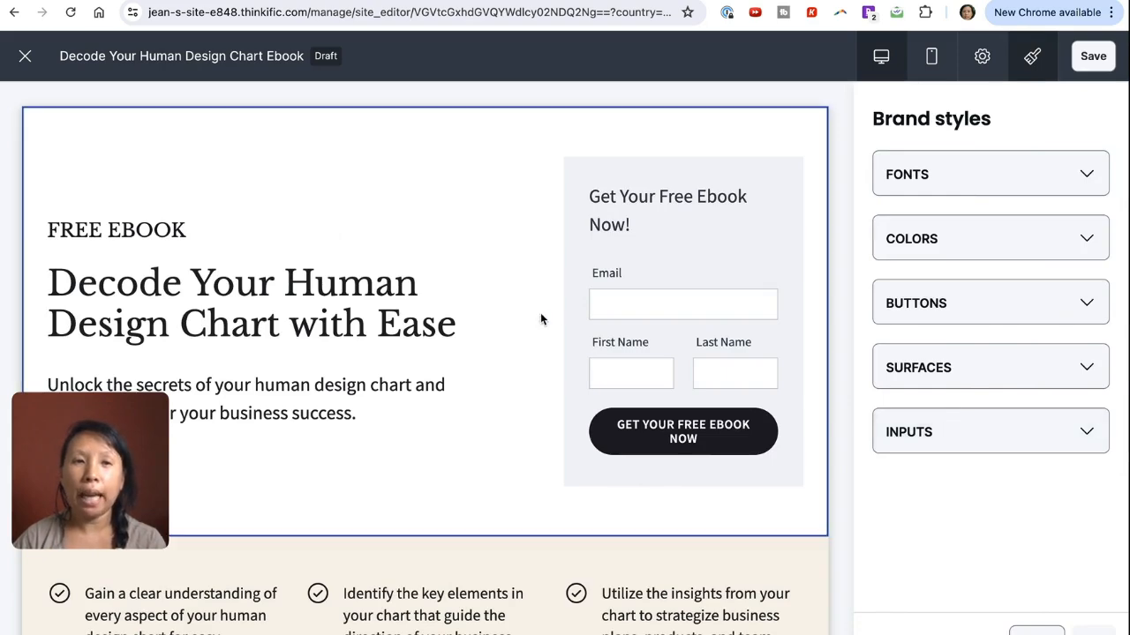
click(1092, 56)
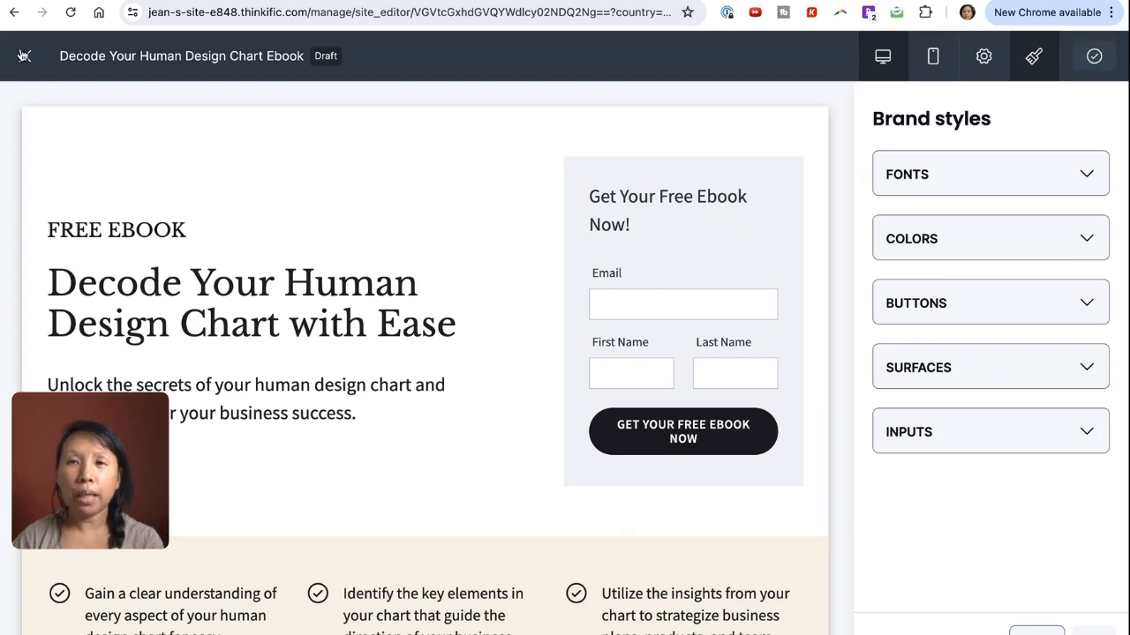
click(24, 56)
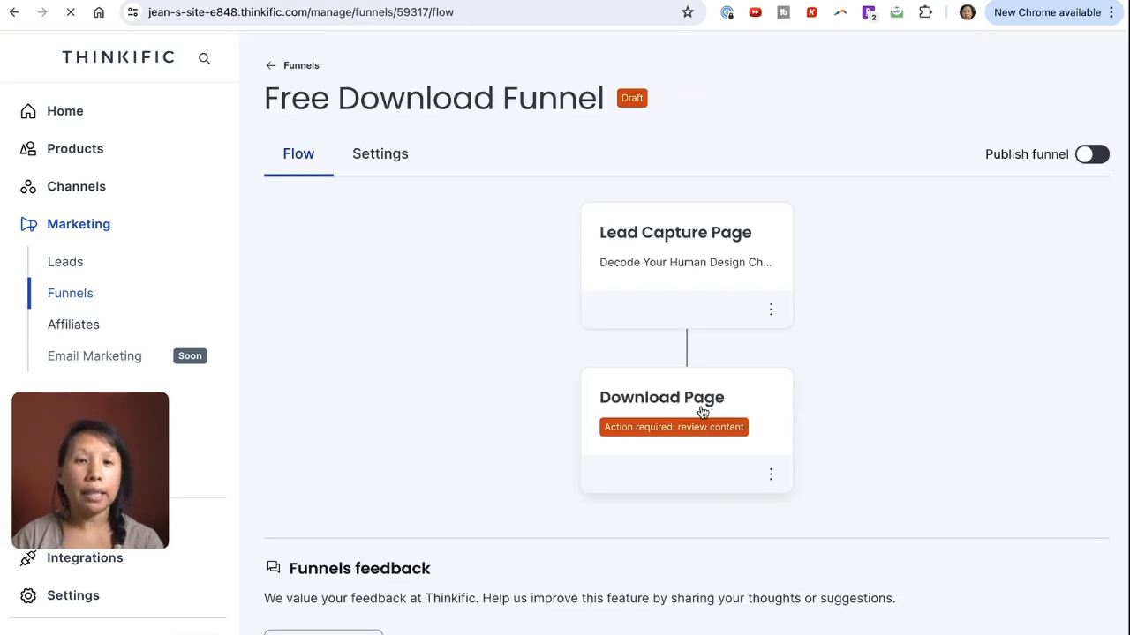
Open the funnel's Download Page and change its title to "Thank you for downloading the PDF ebook chart guide. Enjoy!"
click(703, 412)
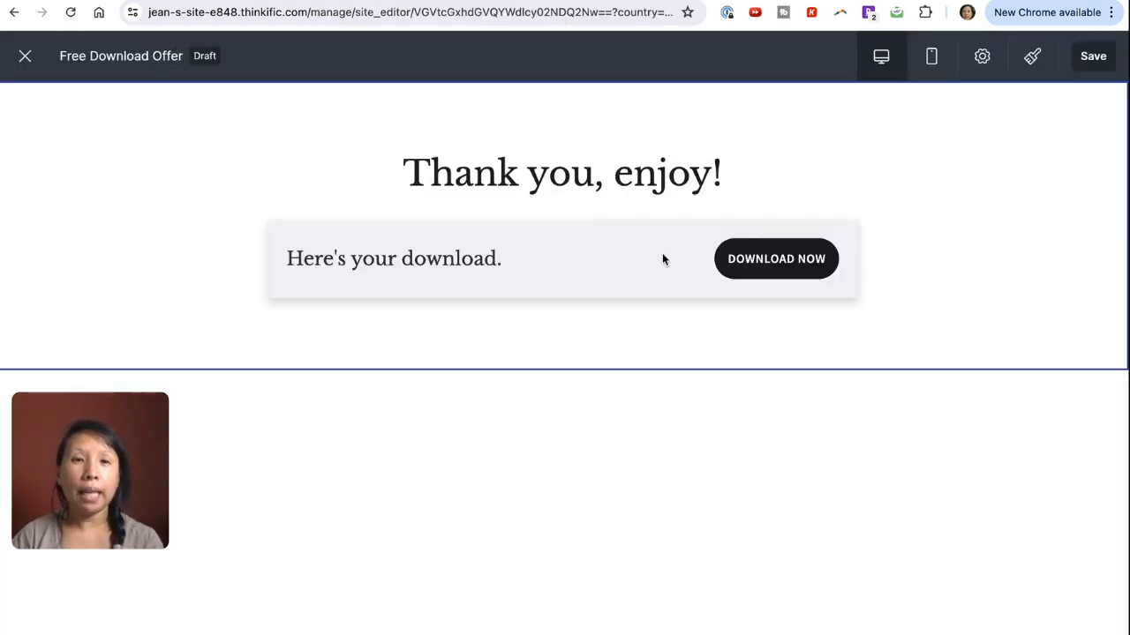
click(614, 168)
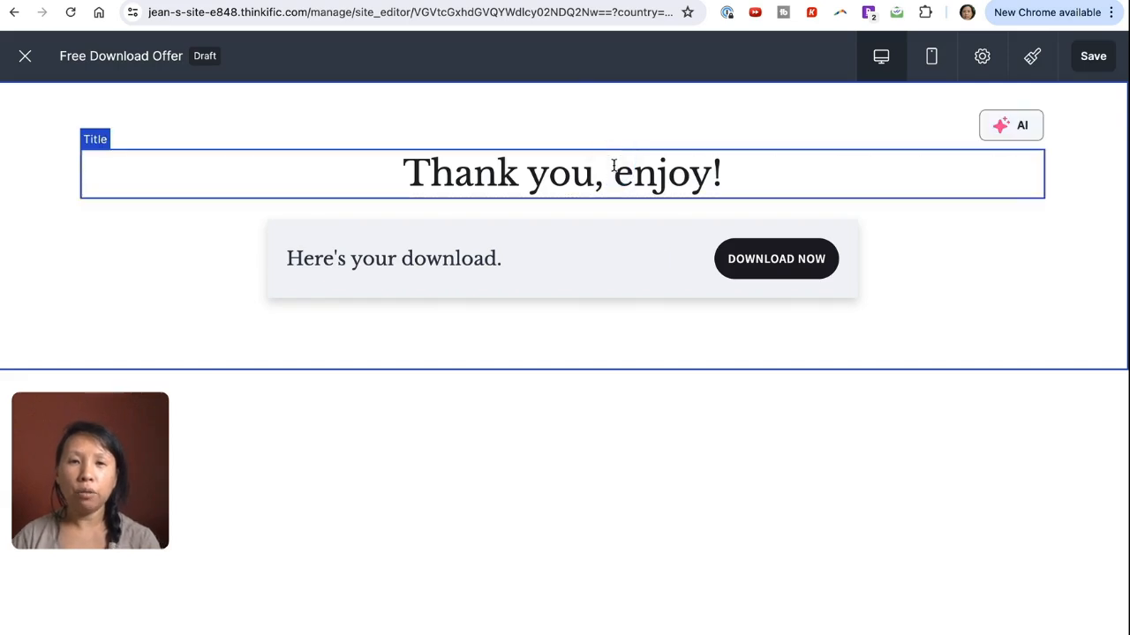
key(BackSpace)
key(BackSpace)
text(for downloa)
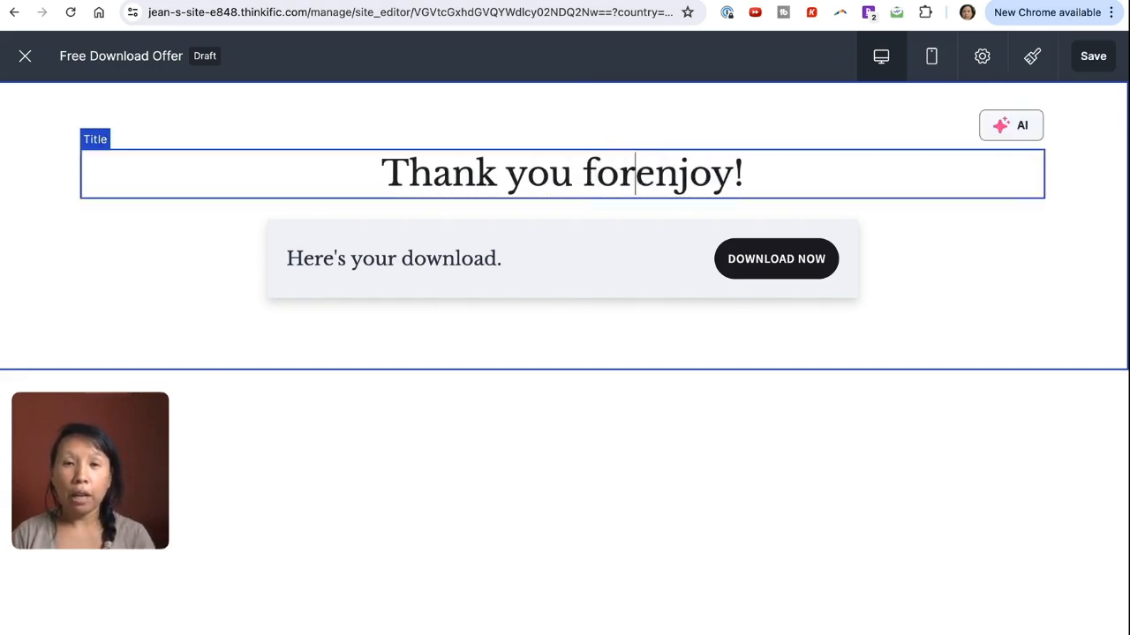
text(ding the )
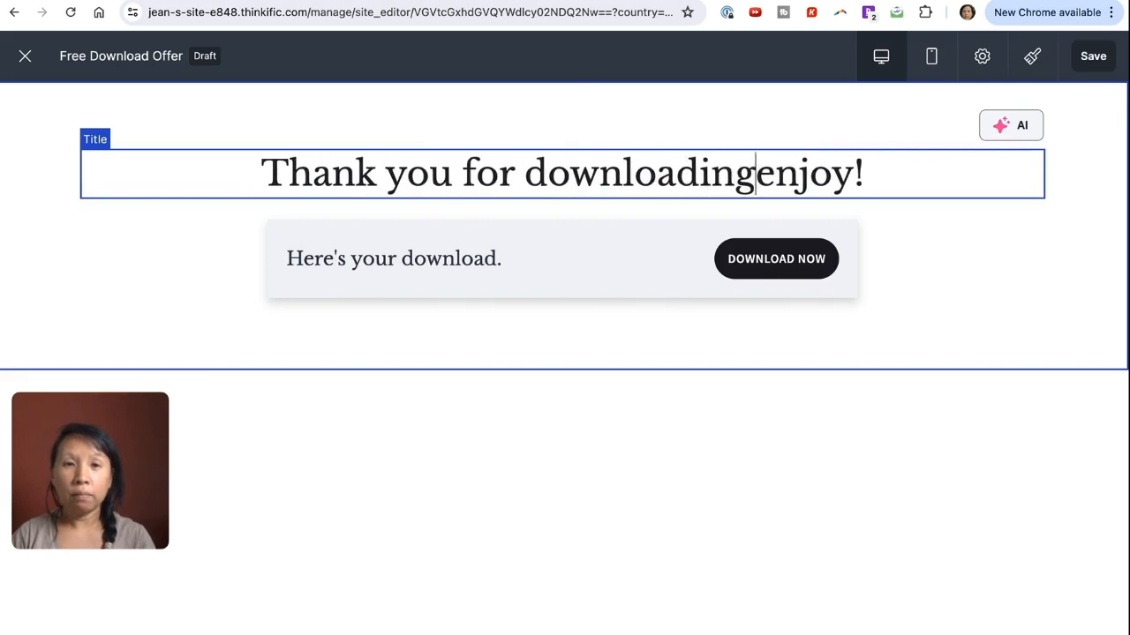
text(PDF ebook )
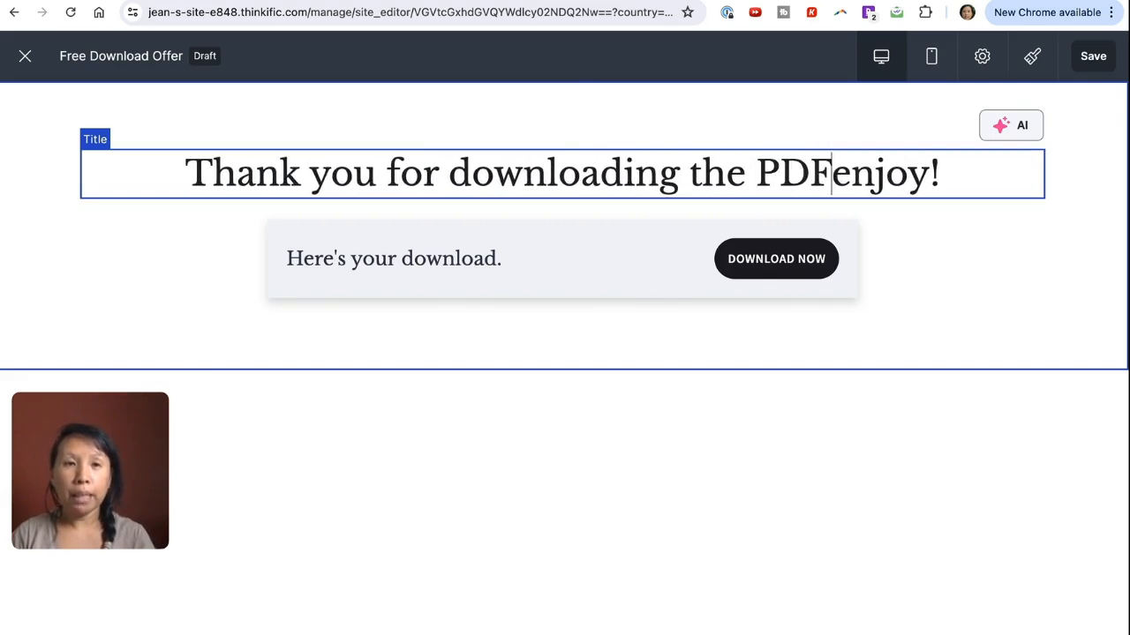
text(chart guide.)
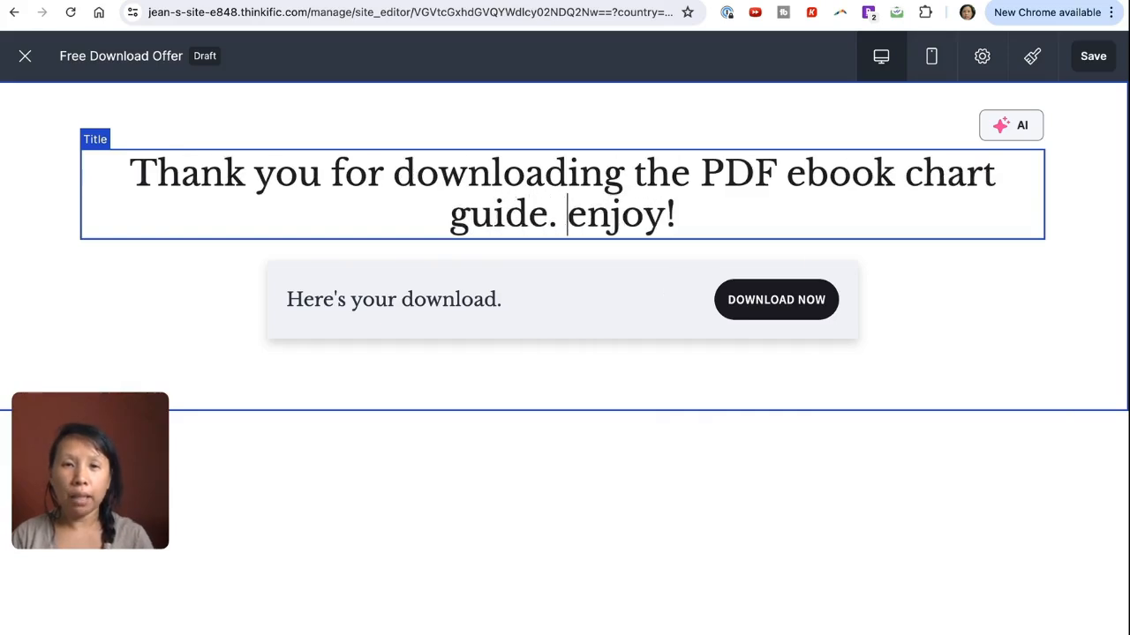
key(Delete)
text(E)
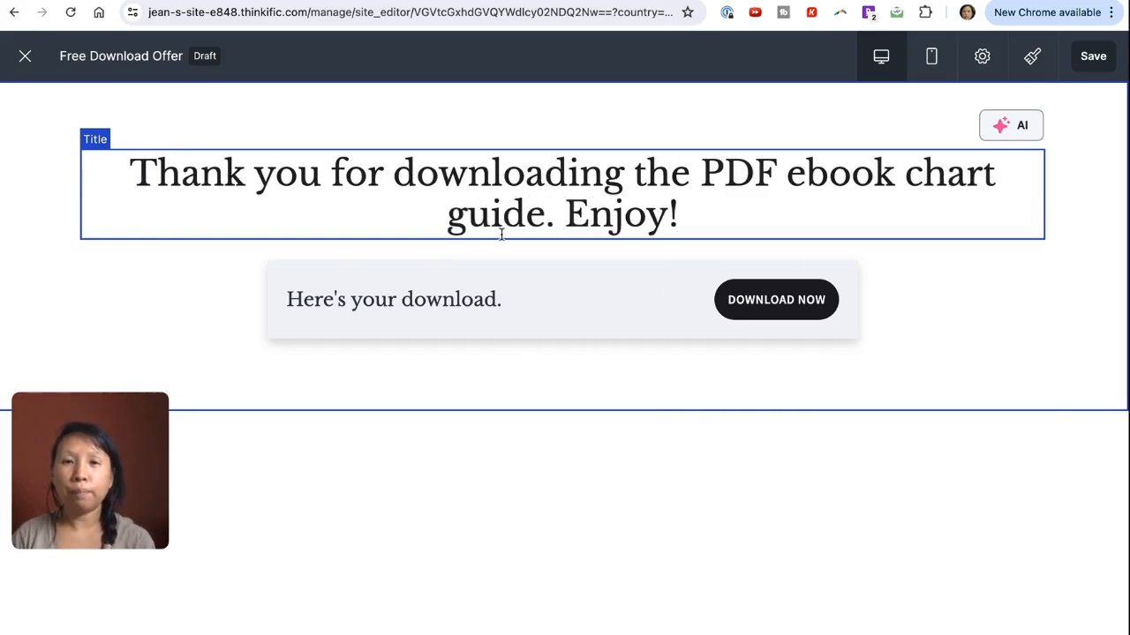
Check the download page's text, button and brand styles, and save the page before returning to the funnel flow
click(476, 301)
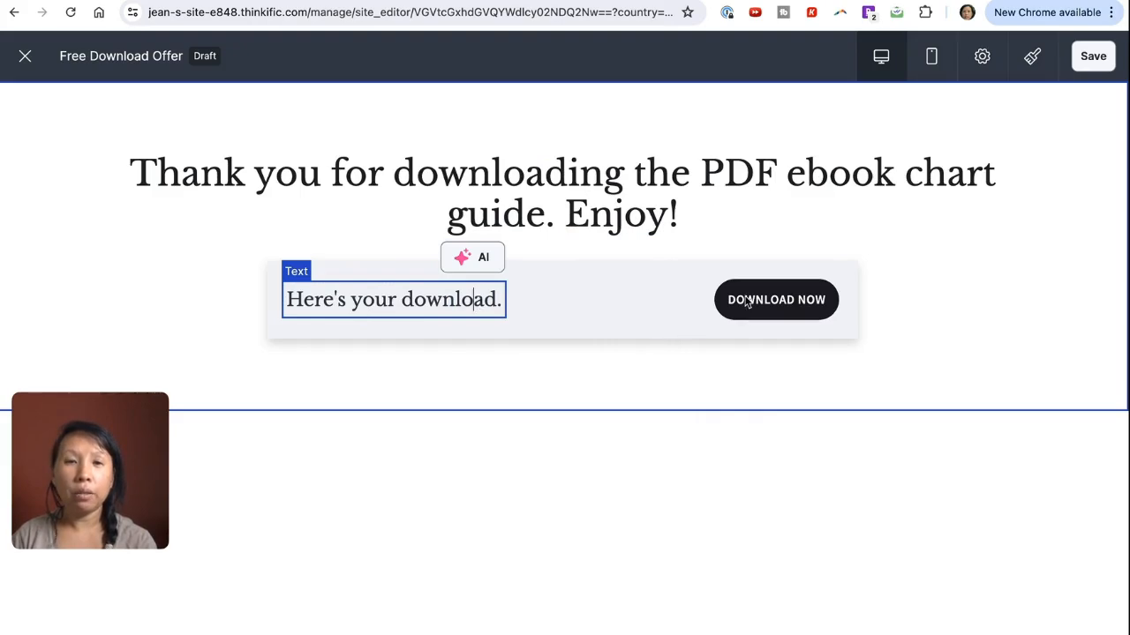
click(776, 302)
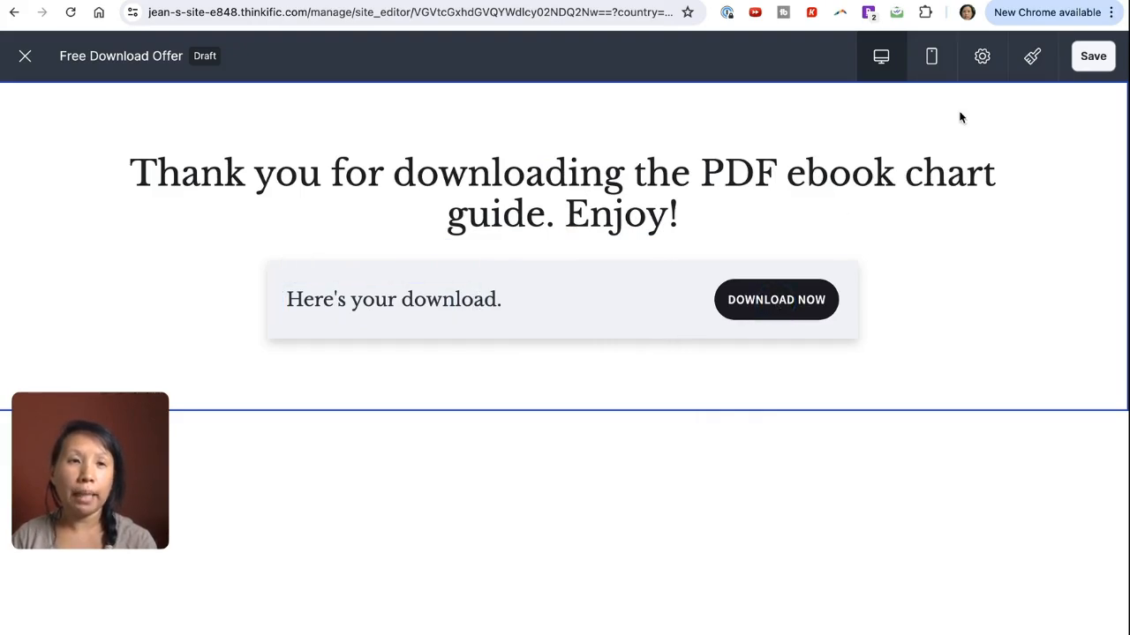
click(1031, 56)
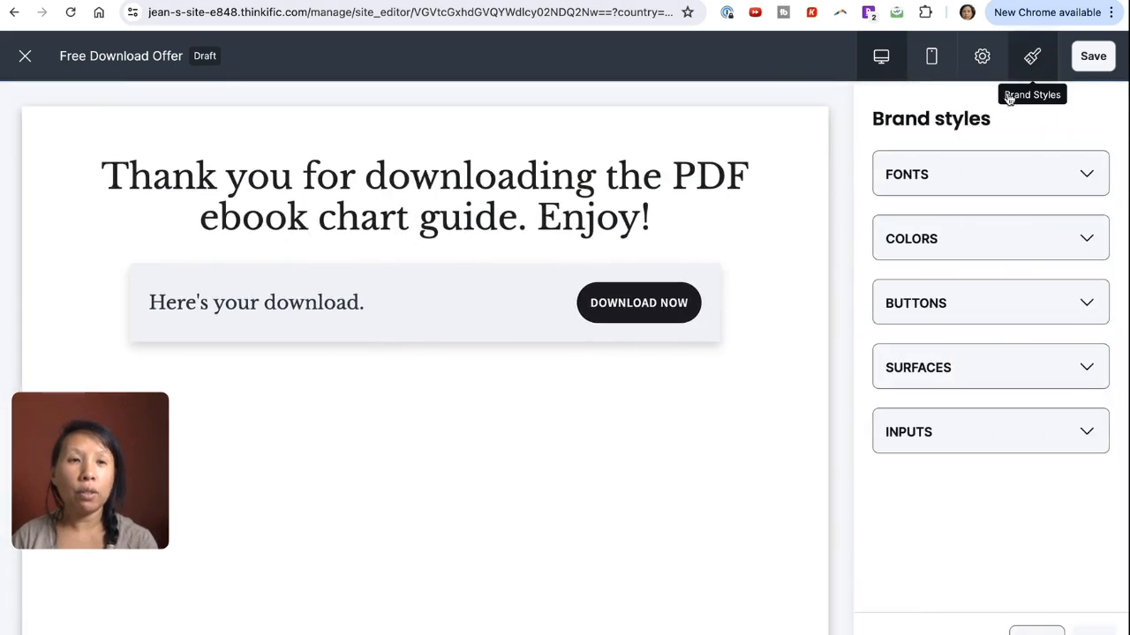
click(956, 174)
click(958, 174)
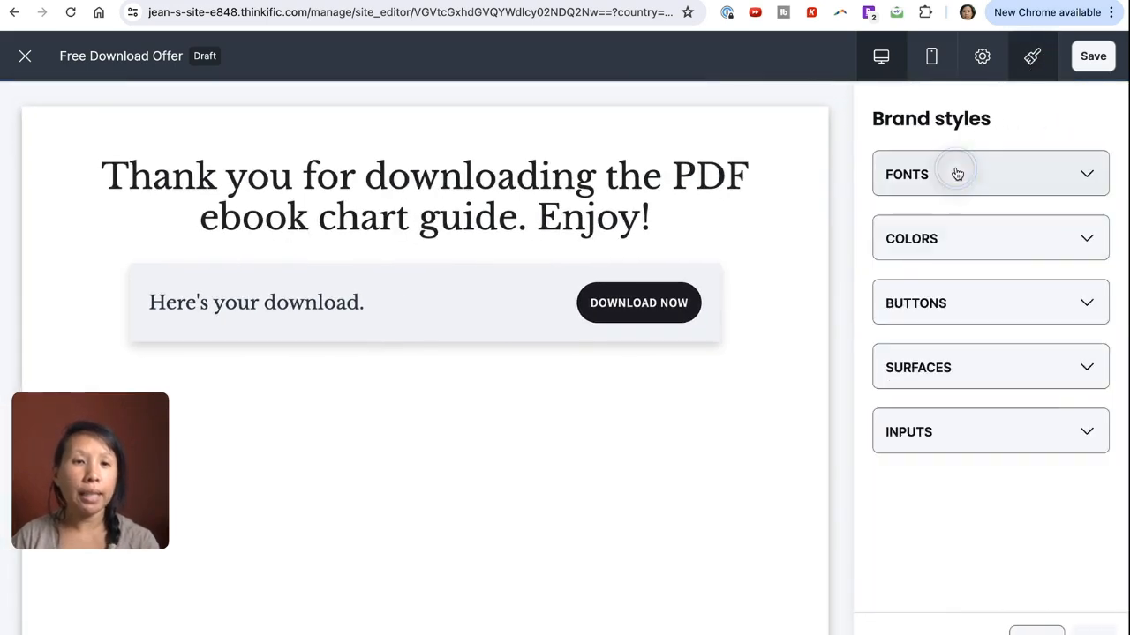
click(938, 239)
click(941, 243)
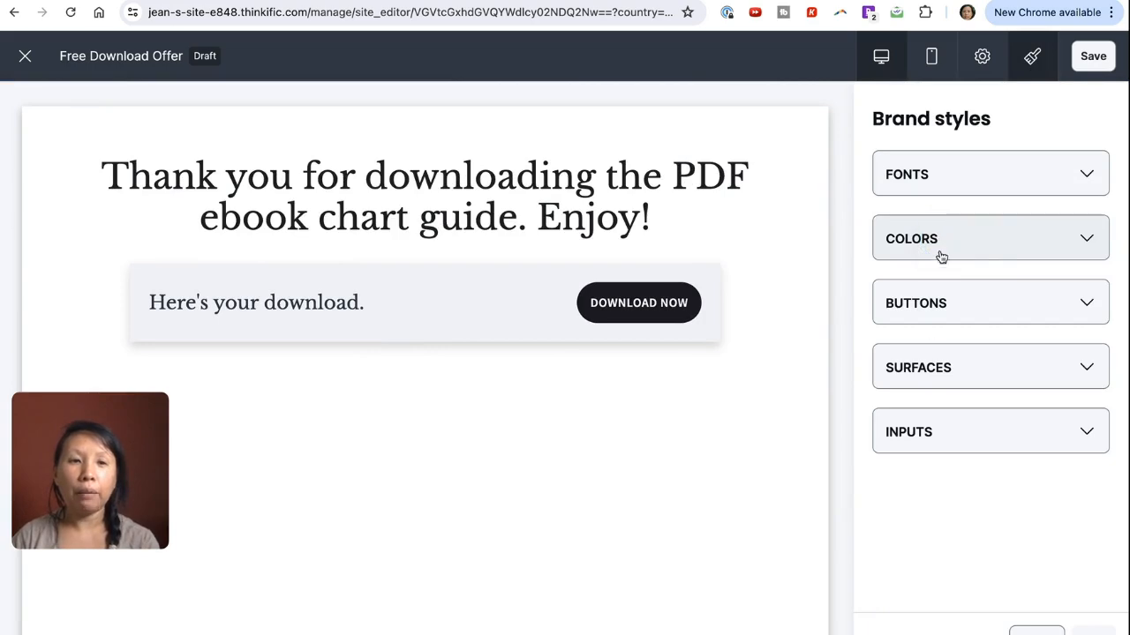
click(1095, 56)
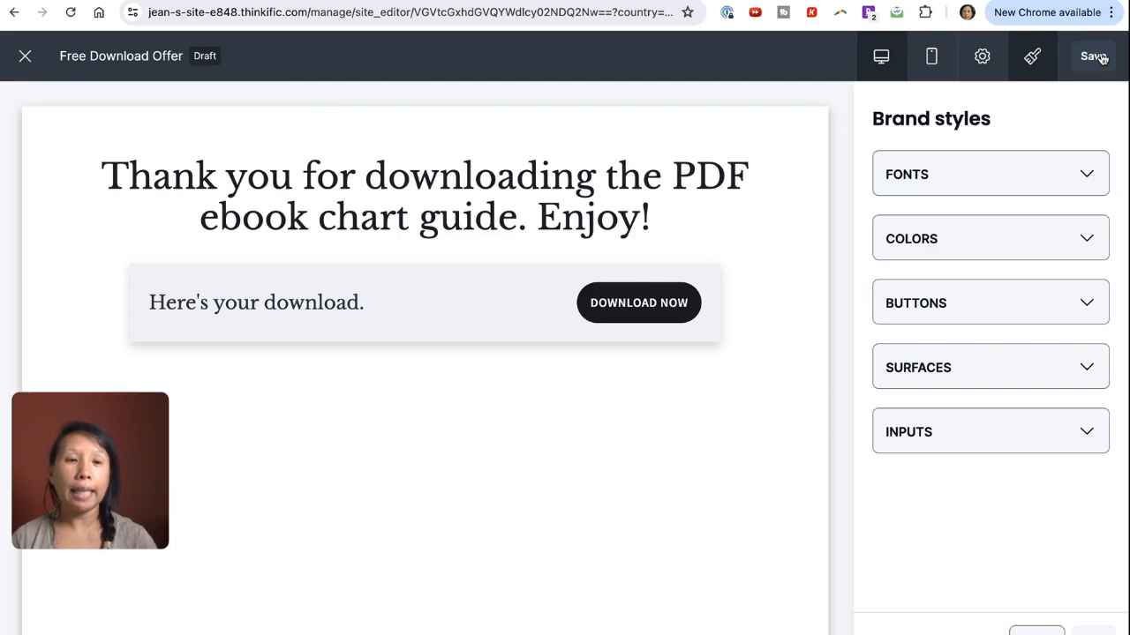
click(24, 59)
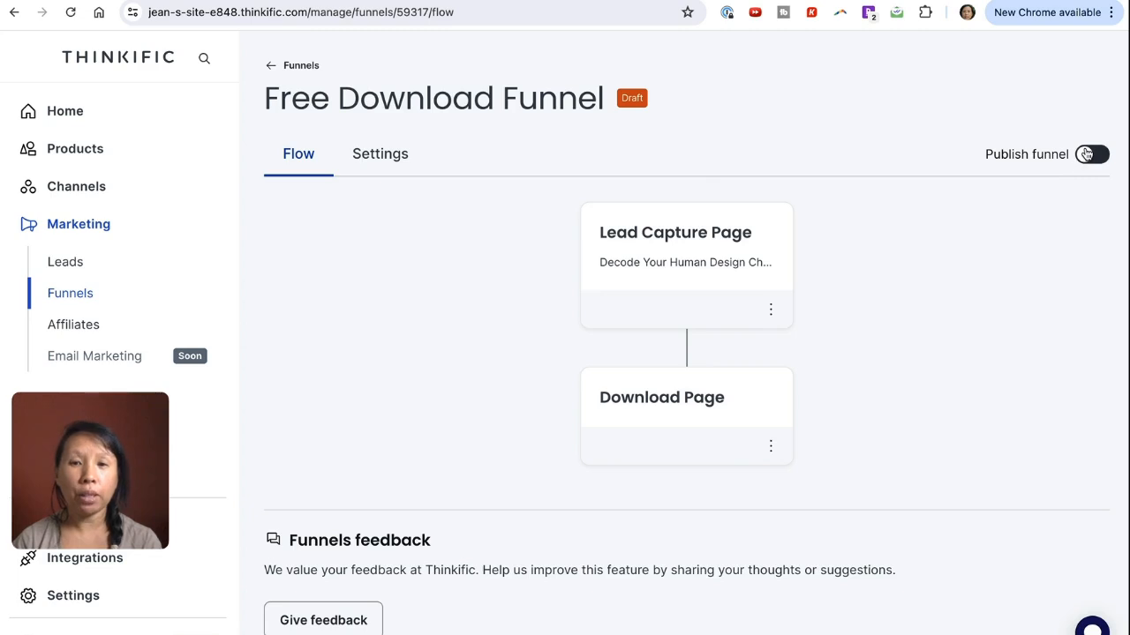
Review the funnel's share link, leads export, lead magnet type and lead magnet file settings, and return to the flow
click(389, 160)
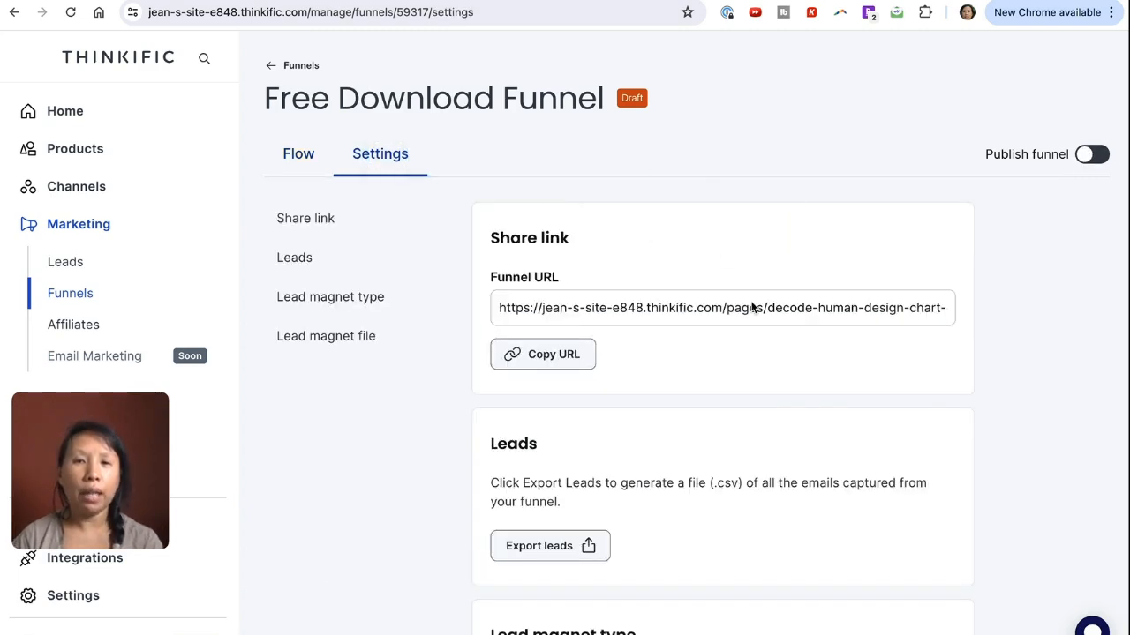
scroll(371, 341, down, 1)
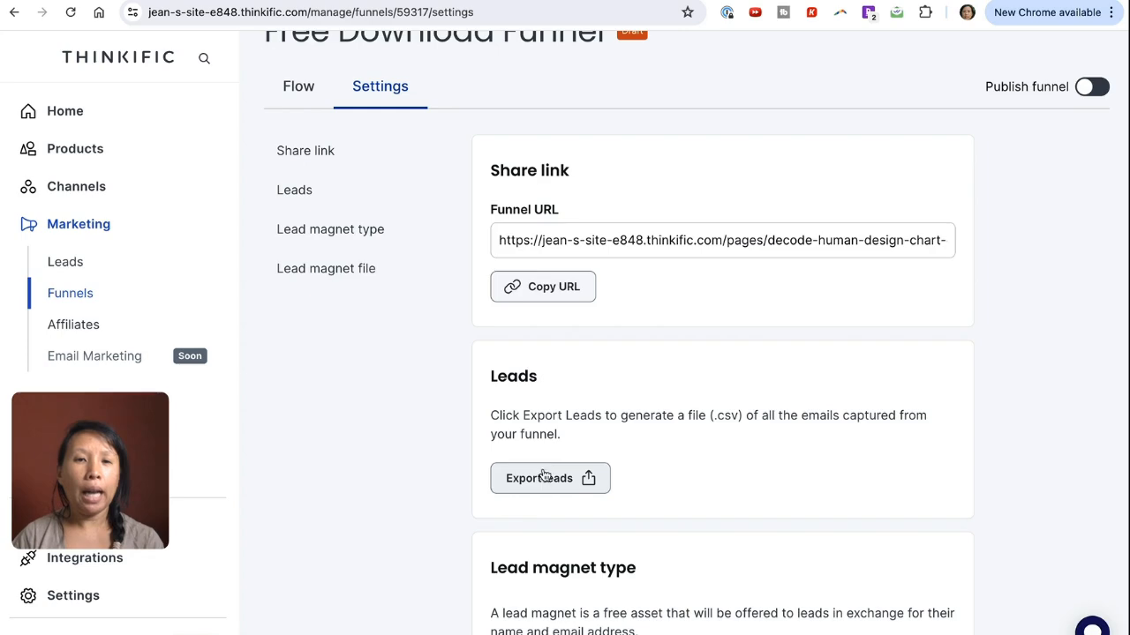
scroll(543, 485, down, 3)
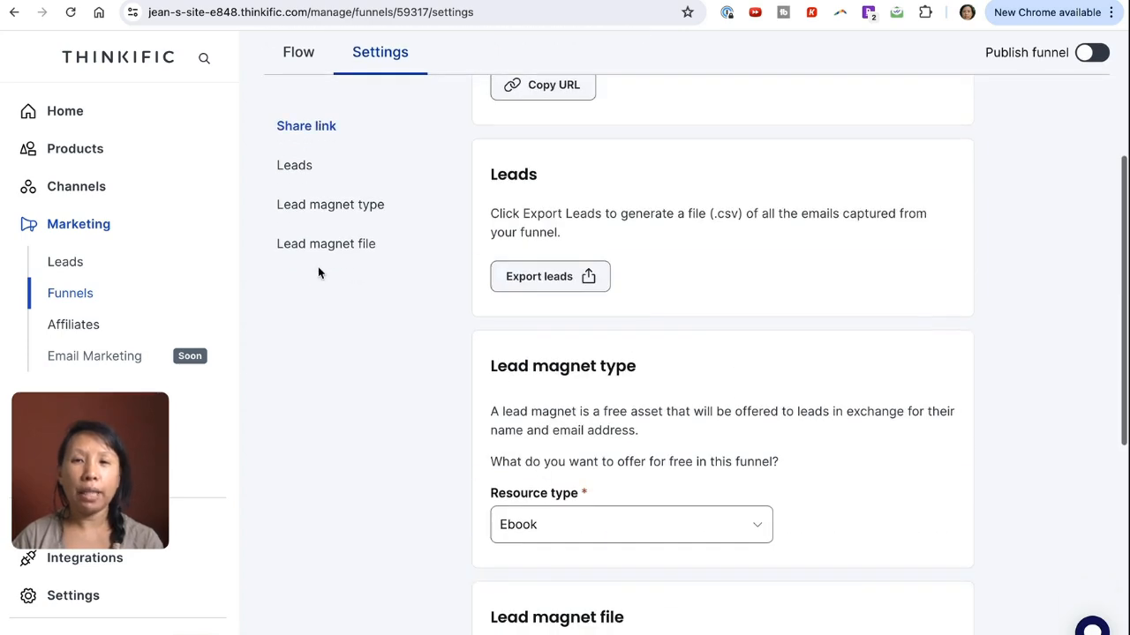
scroll(582, 489, down, 7)
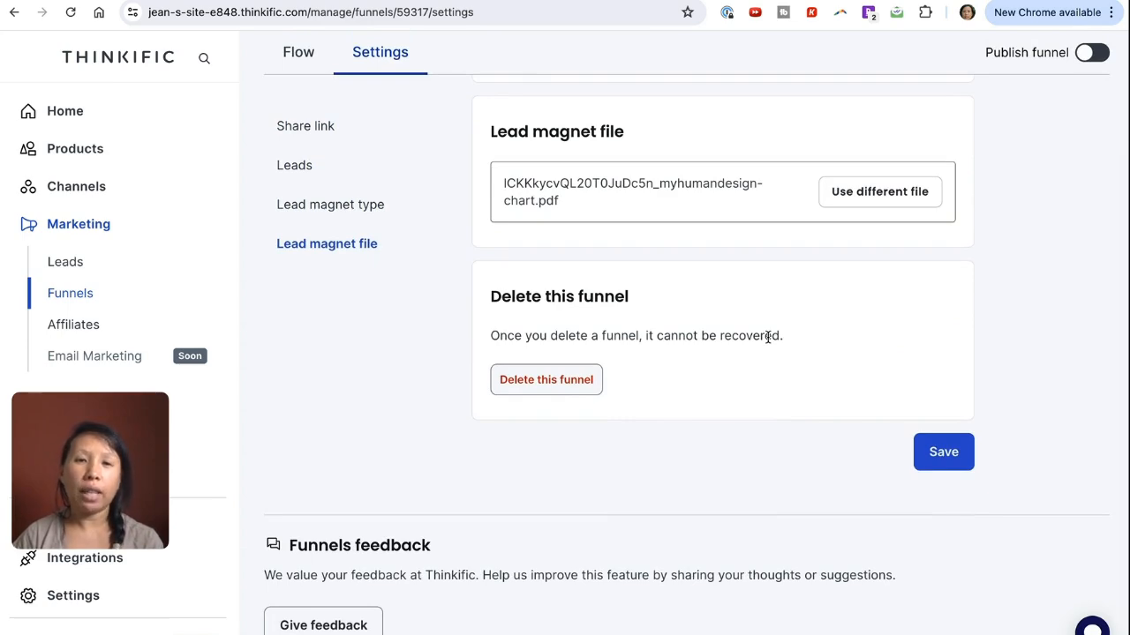
scroll(560, 389, up, 10)
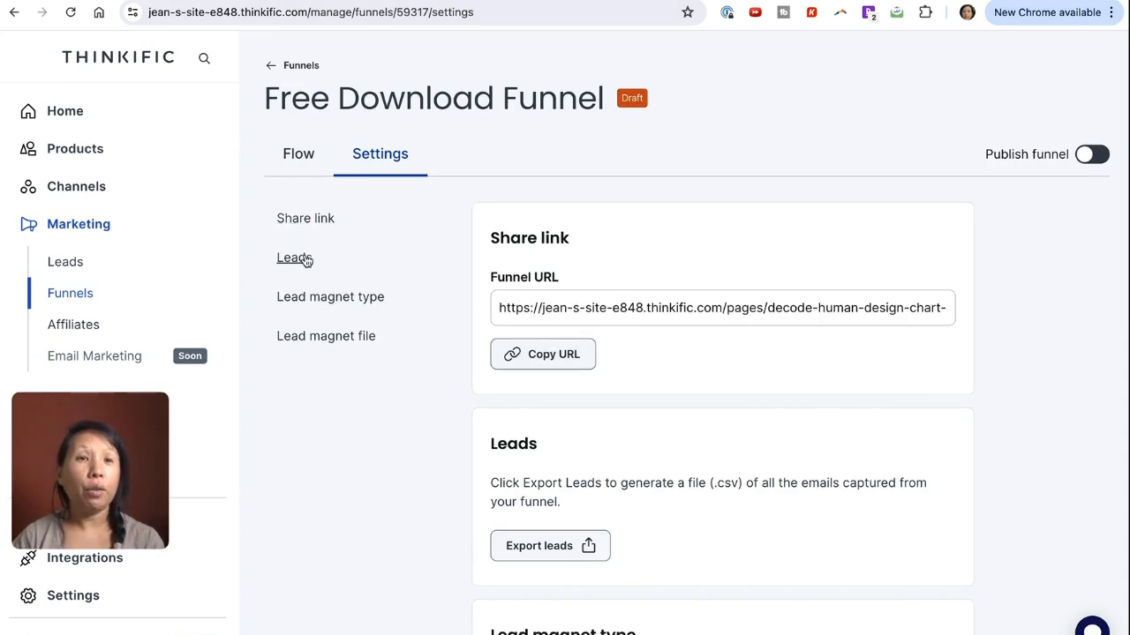
click(305, 156)
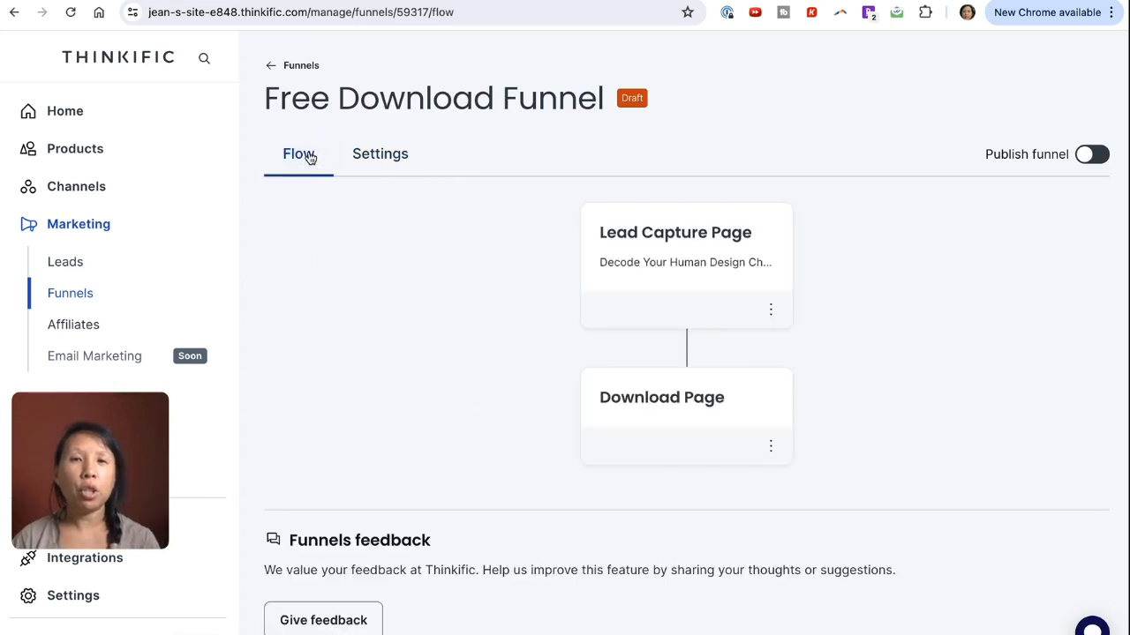